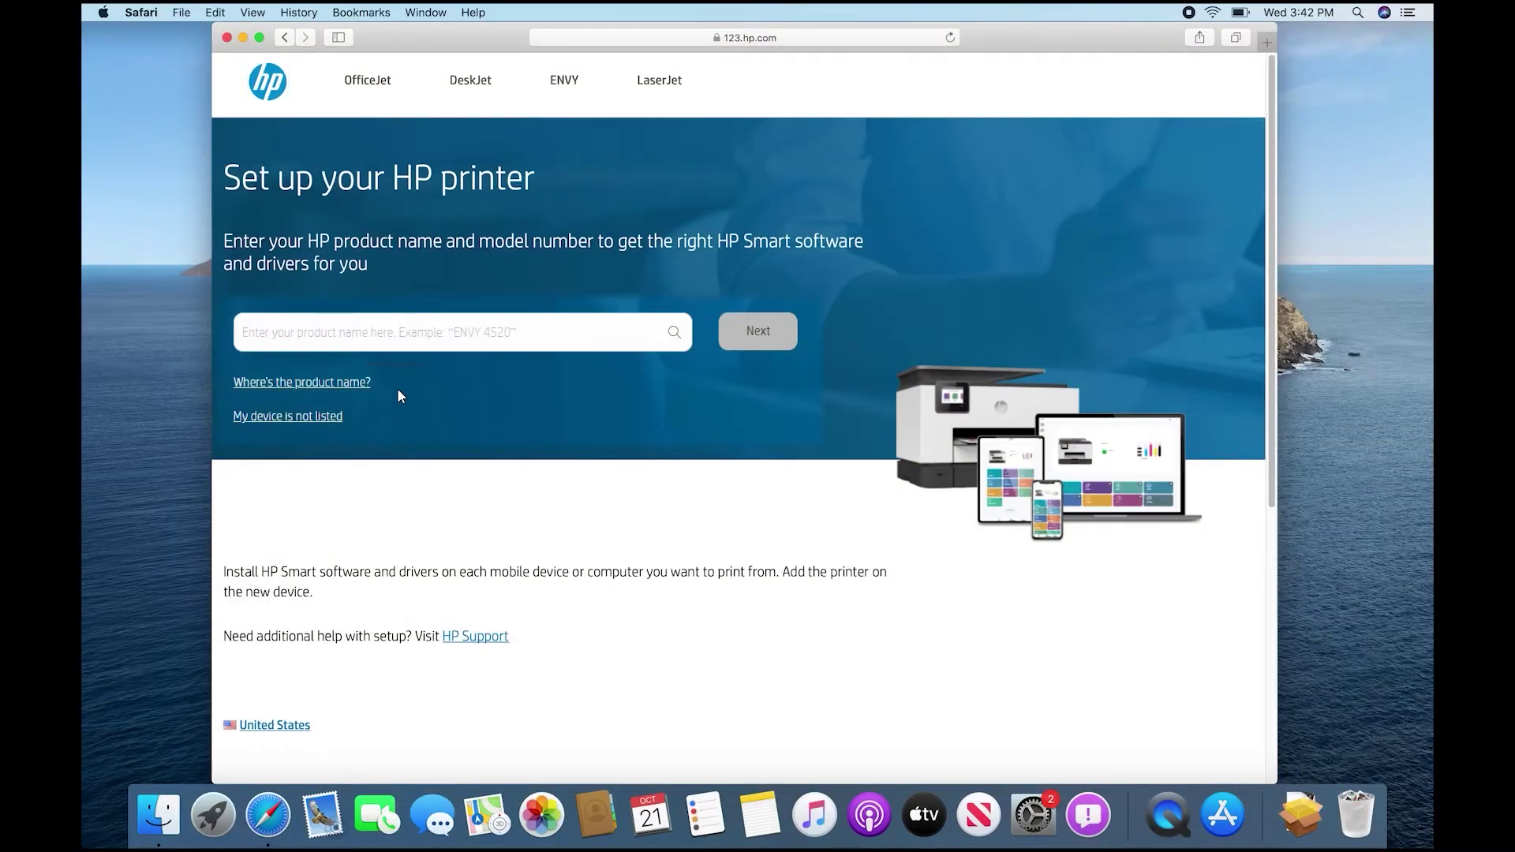
{"action": "type", "text": "HP envy 6455e"}
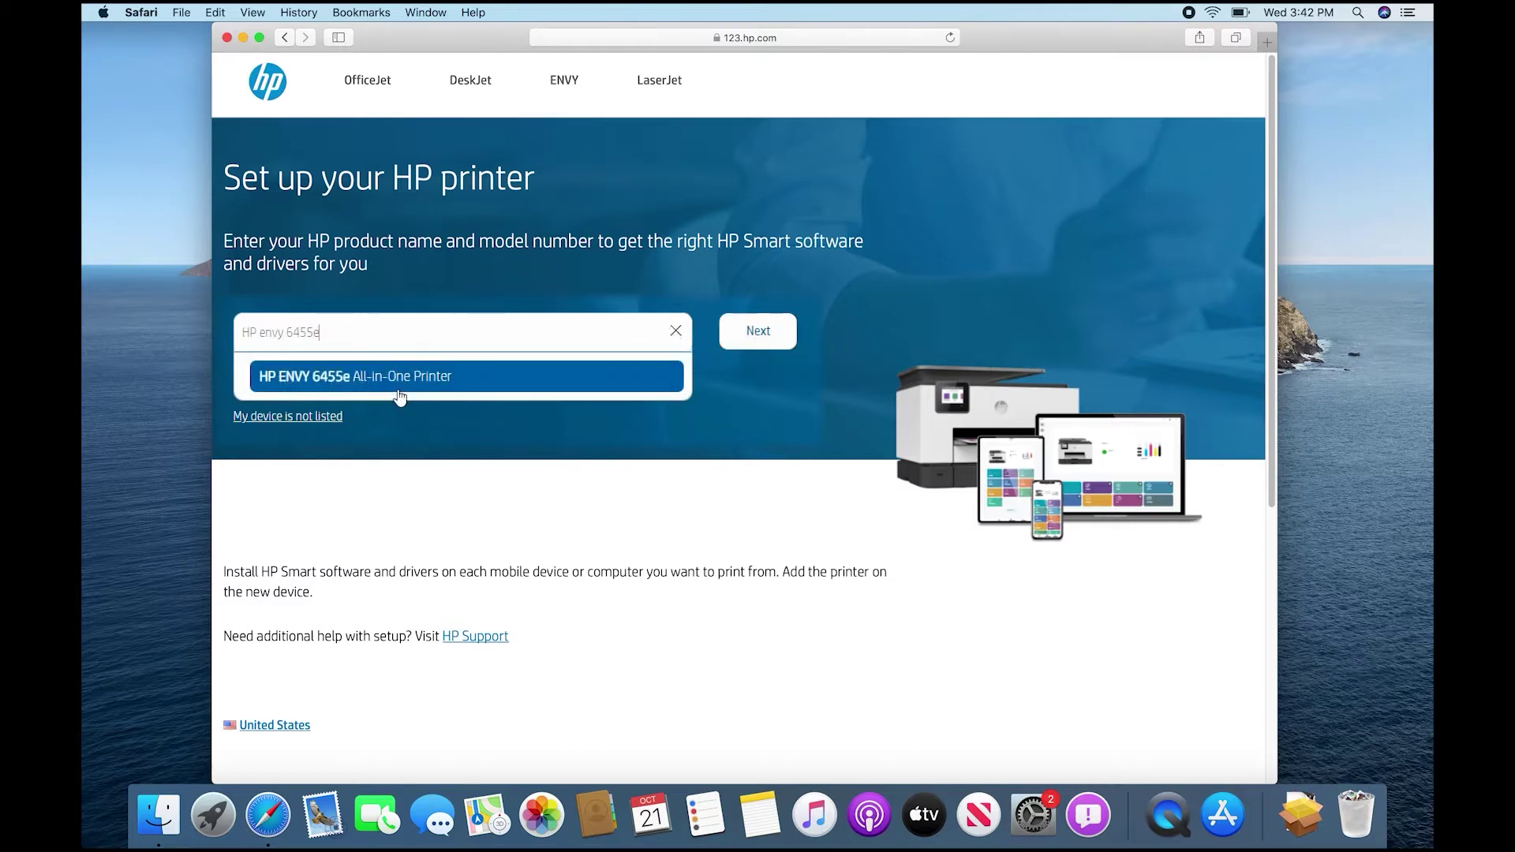
Select the HP ENVY 6455e All-in-One on 123.hp.com and install HP Smart from the App Store
{"action": "left_click", "coordinate": [394, 377]}
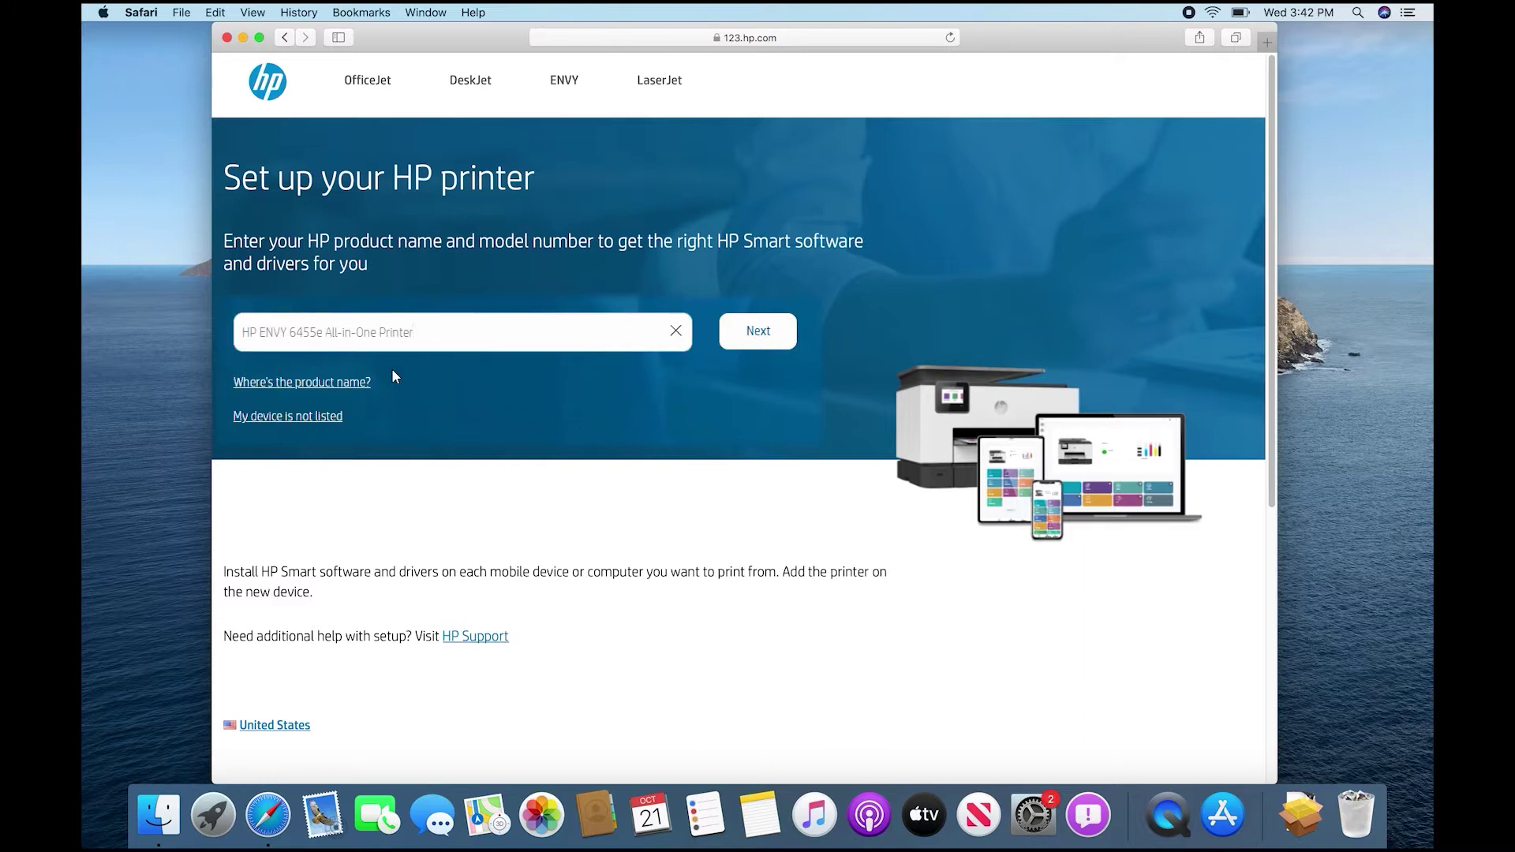
{"action": "left_click", "coordinate": [778, 339]}
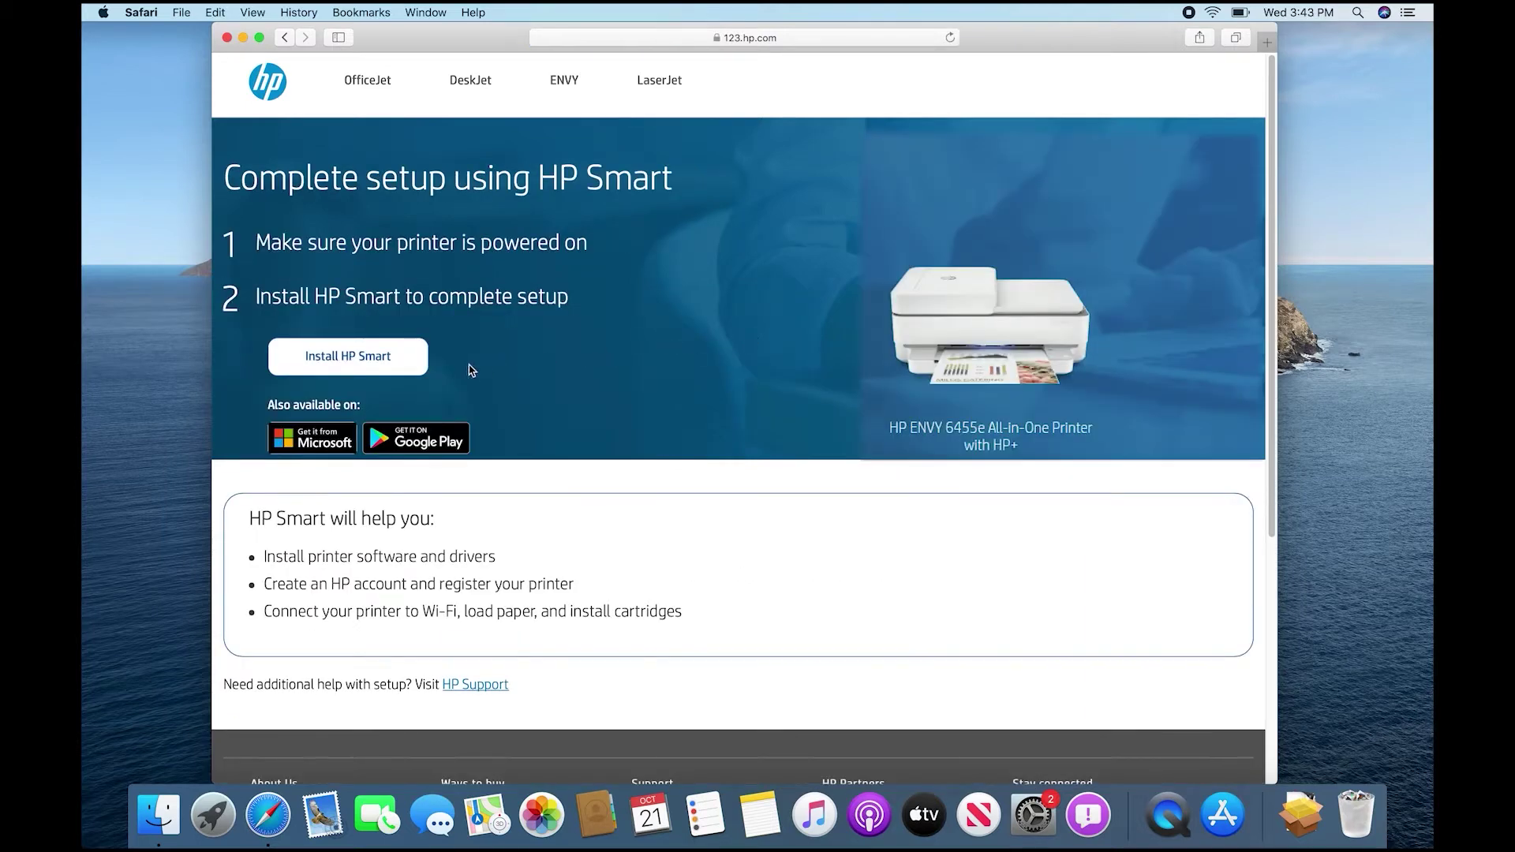
{"action": "left_click", "coordinate": [383, 368]}
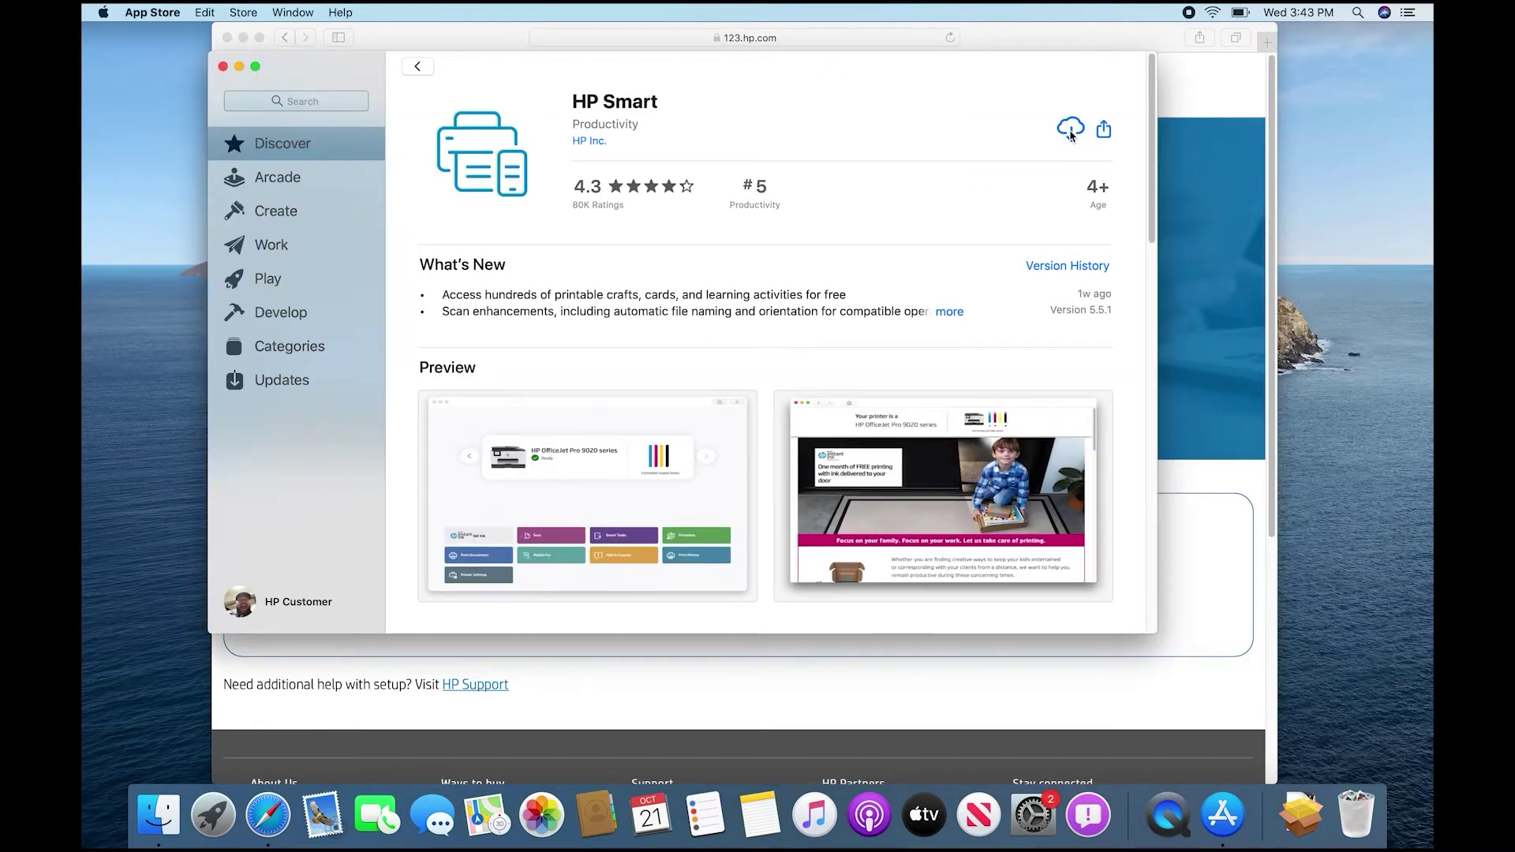
{"action": "left_click", "coordinate": [1071, 130]}
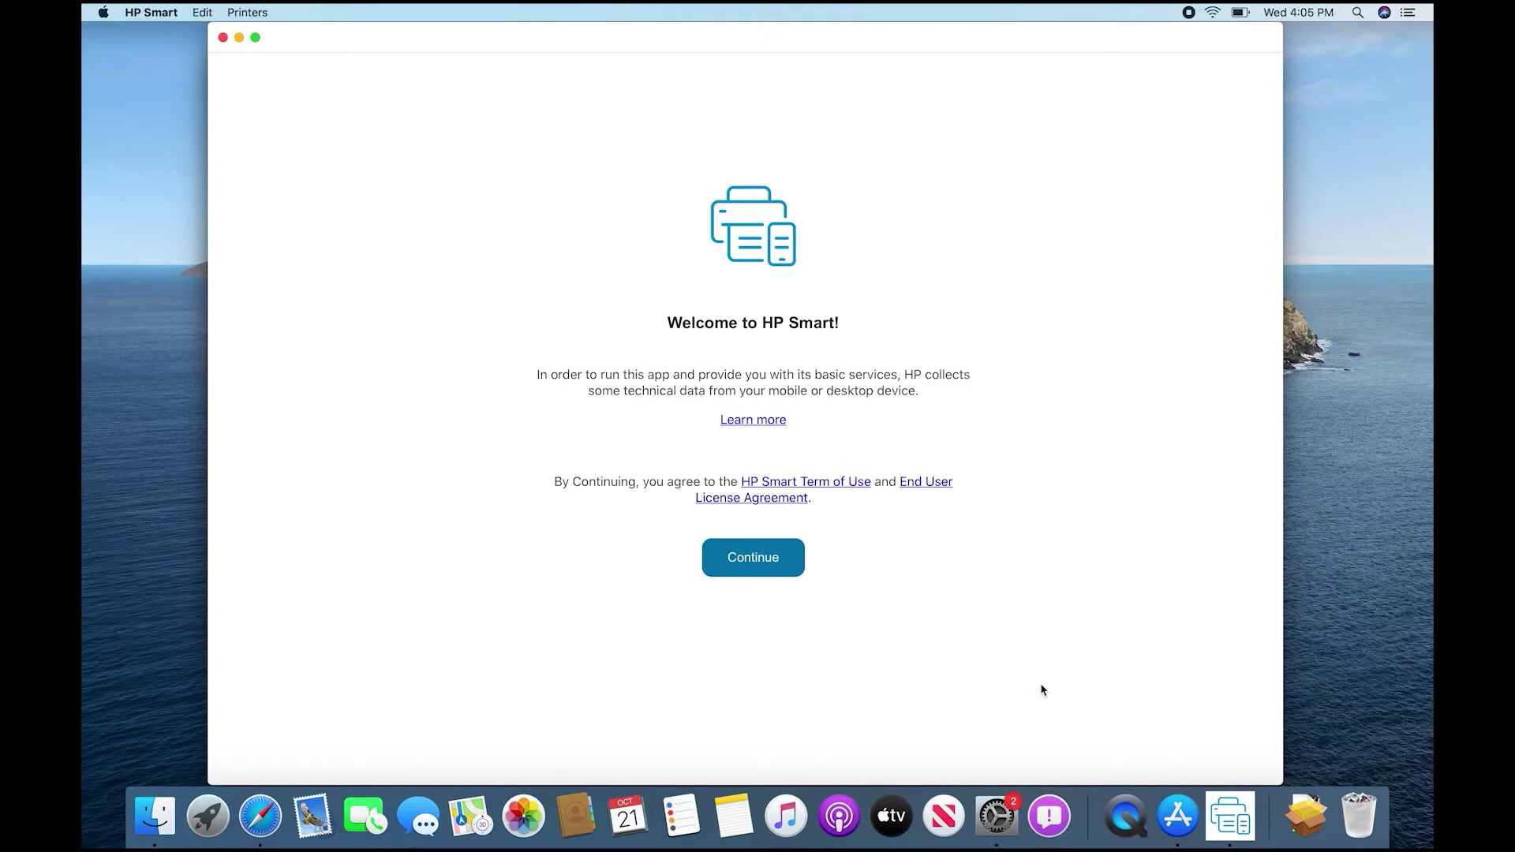
Accept the HP Smart welcome terms and answer the usage-data sharing question
{"action": "left_click", "coordinate": [774, 566]}
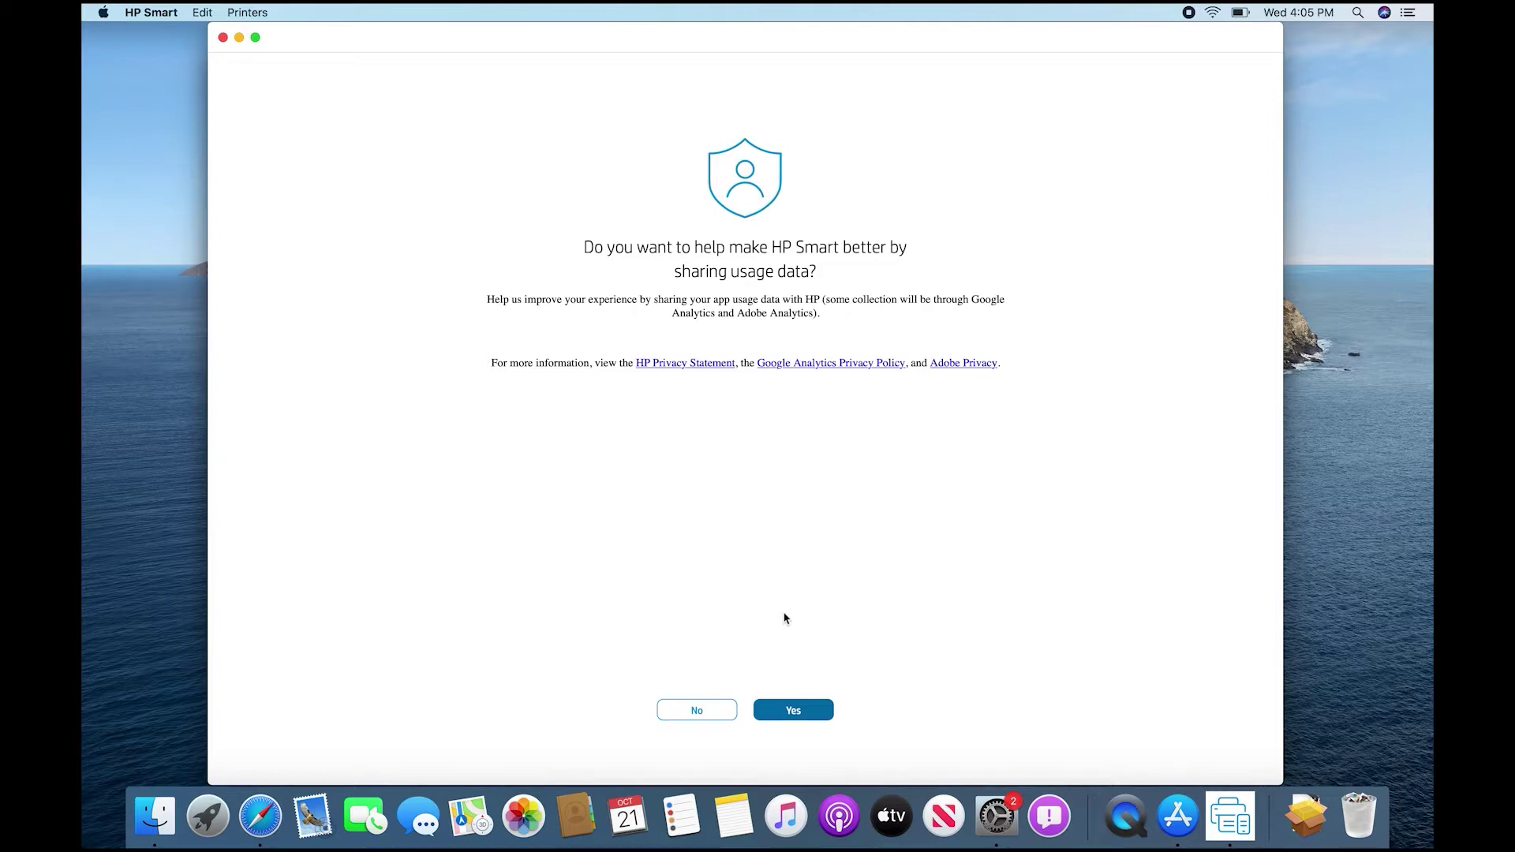
{"action": "left_click", "coordinate": [801, 713]}
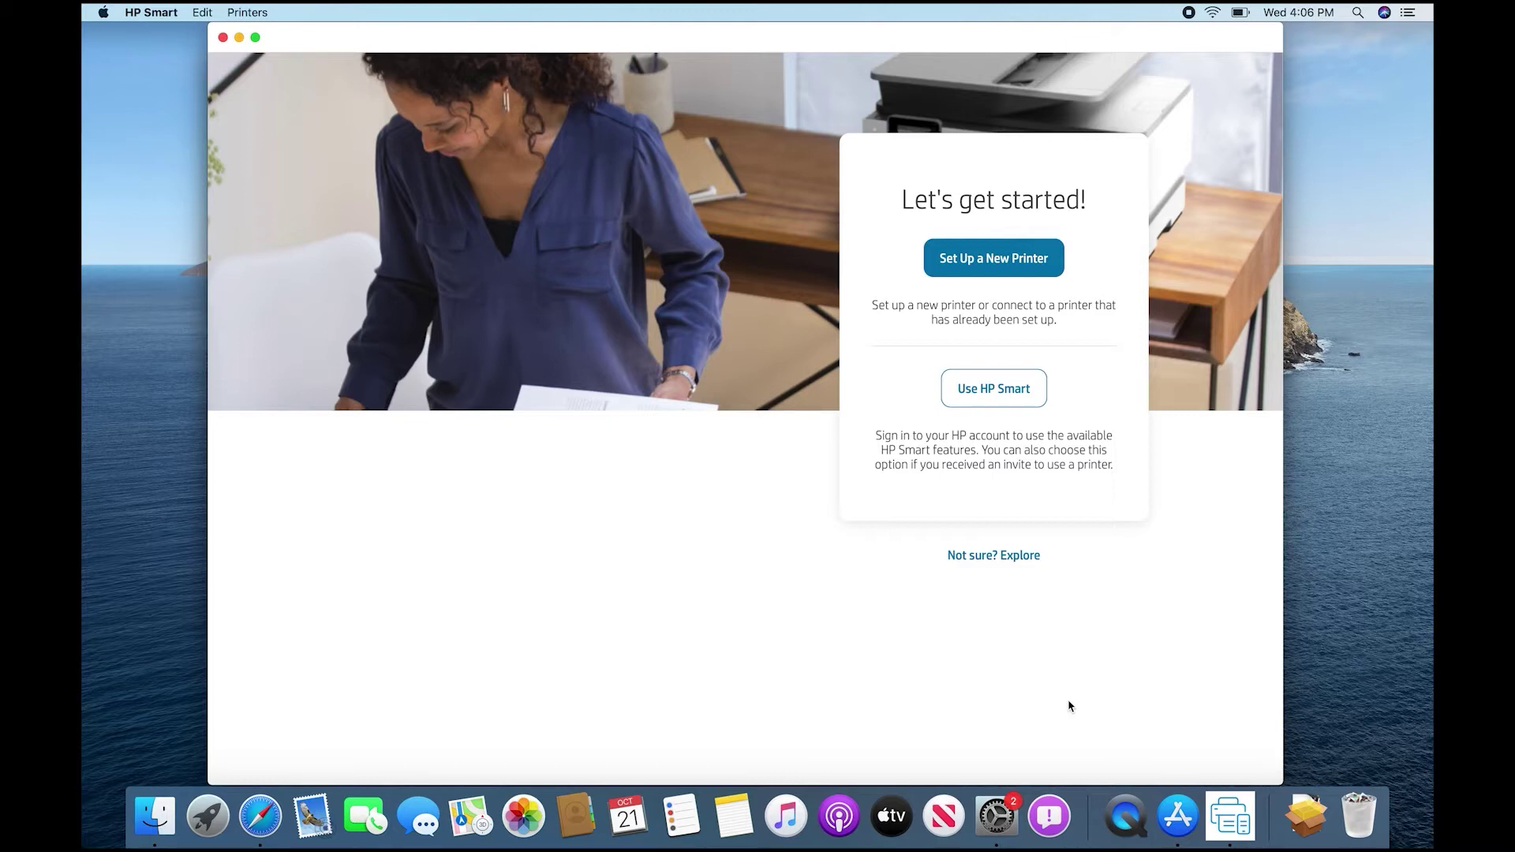
Start new printer setup for the HP ENVY 6000 series and continue to connection
{"action": "left_click", "coordinate": [1047, 270]}
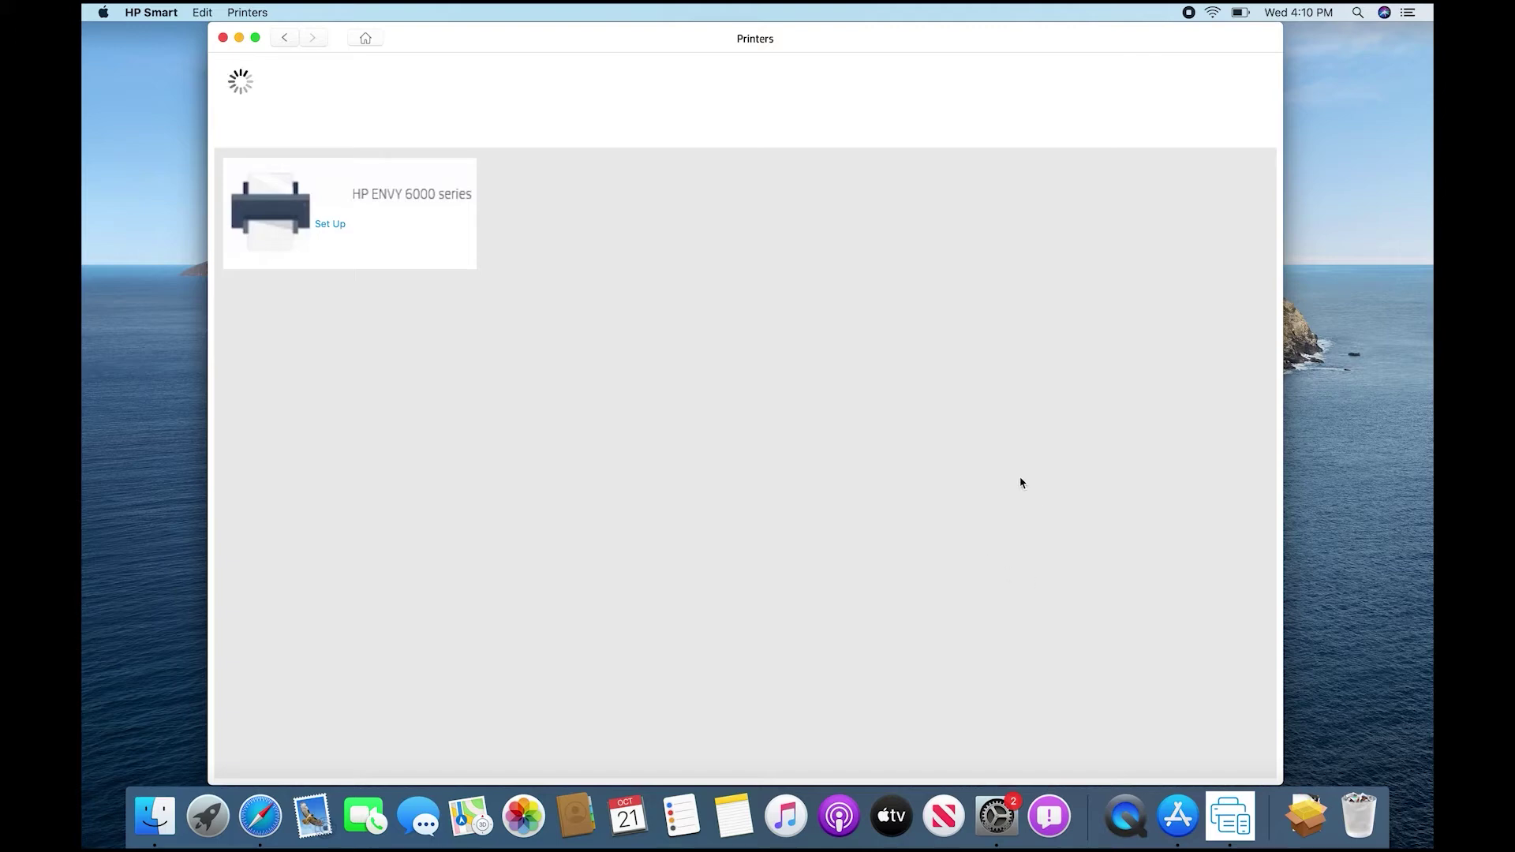
{"action": "left_click", "coordinate": [321, 225]}
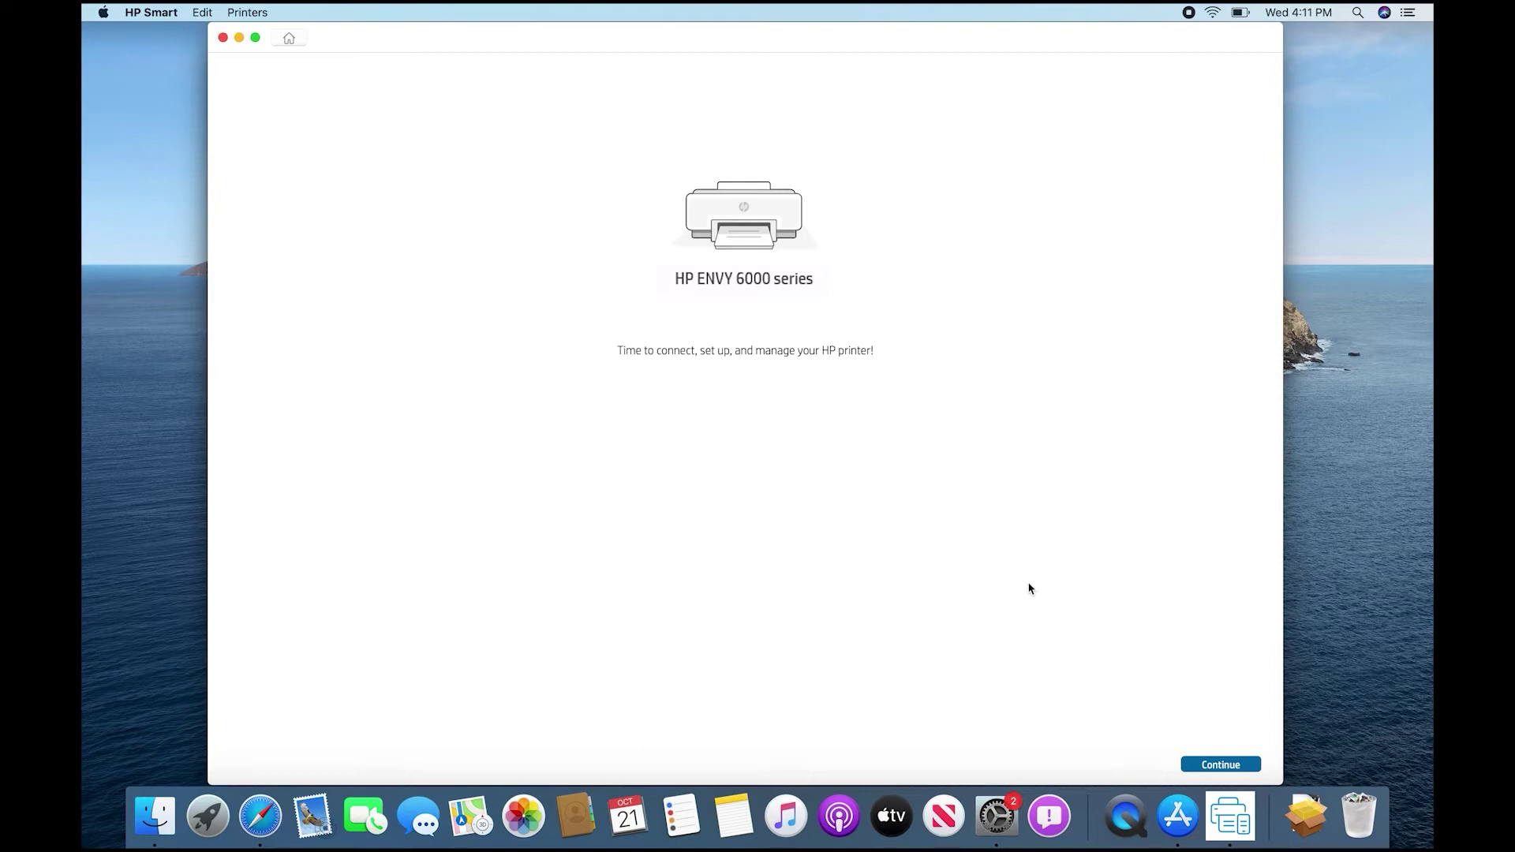
{"action": "left_click", "coordinate": [1214, 764]}
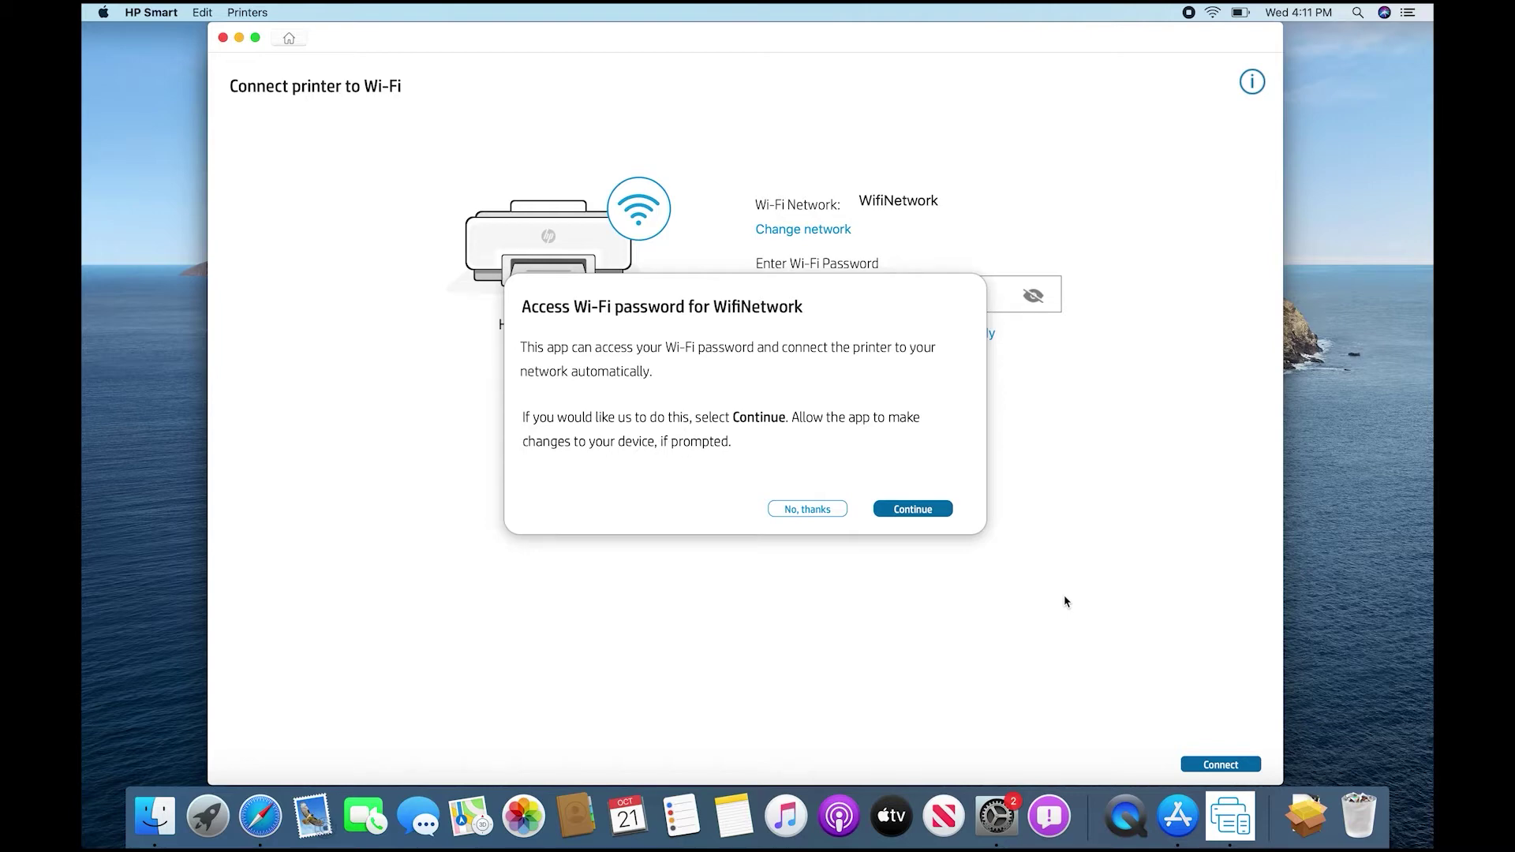
Let HP Smart fetch the WifiNetwork password using the macOS administrator credentials, then continue
{"action": "left_click", "coordinate": [912, 510]}
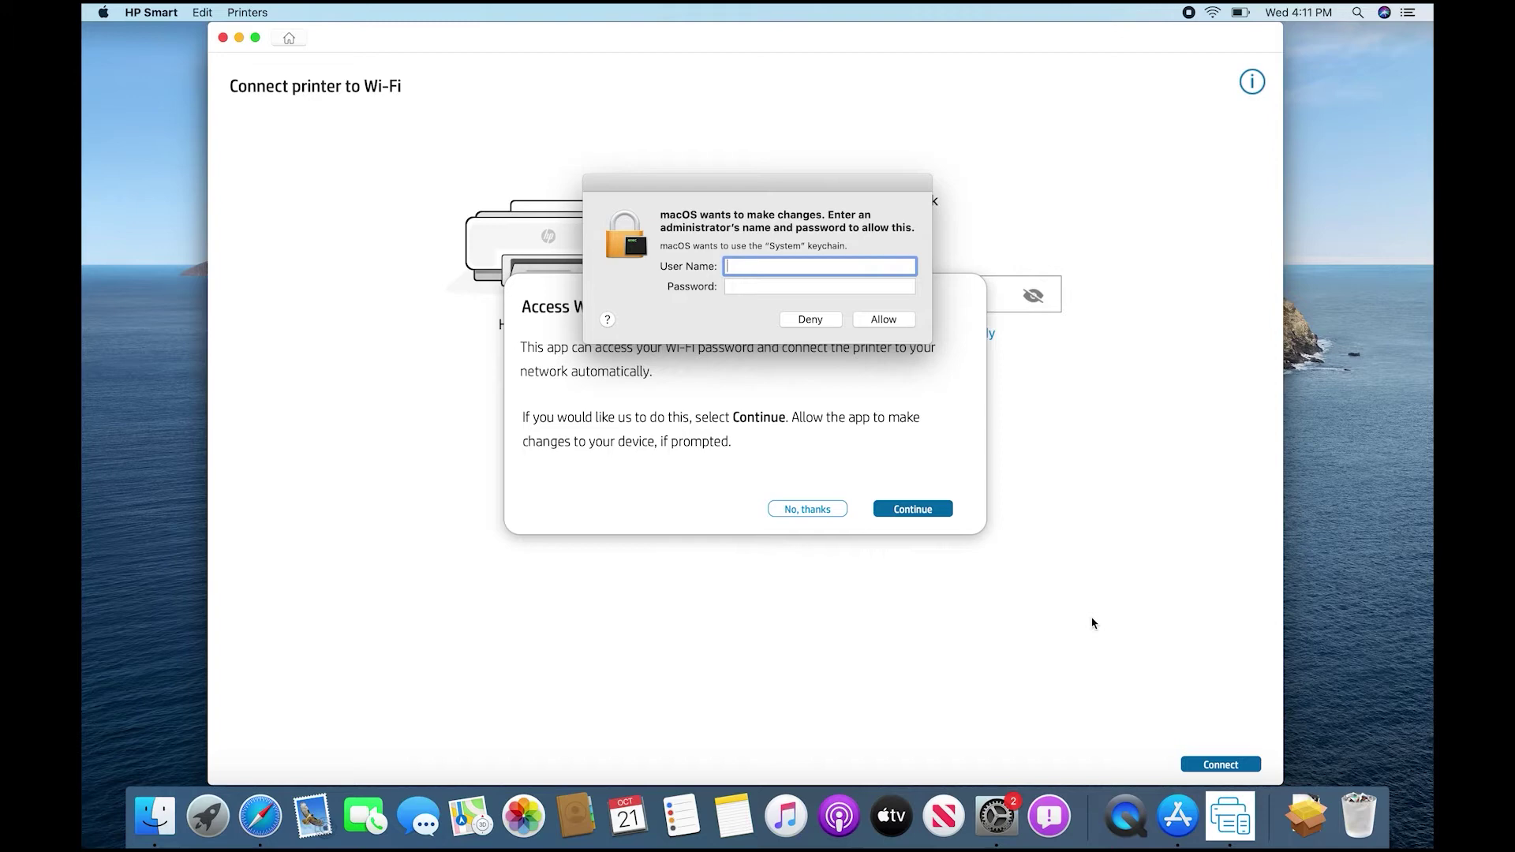
{"action": "type", "text": "HPVideo"}
{"action": "key", "text": "Tab"}
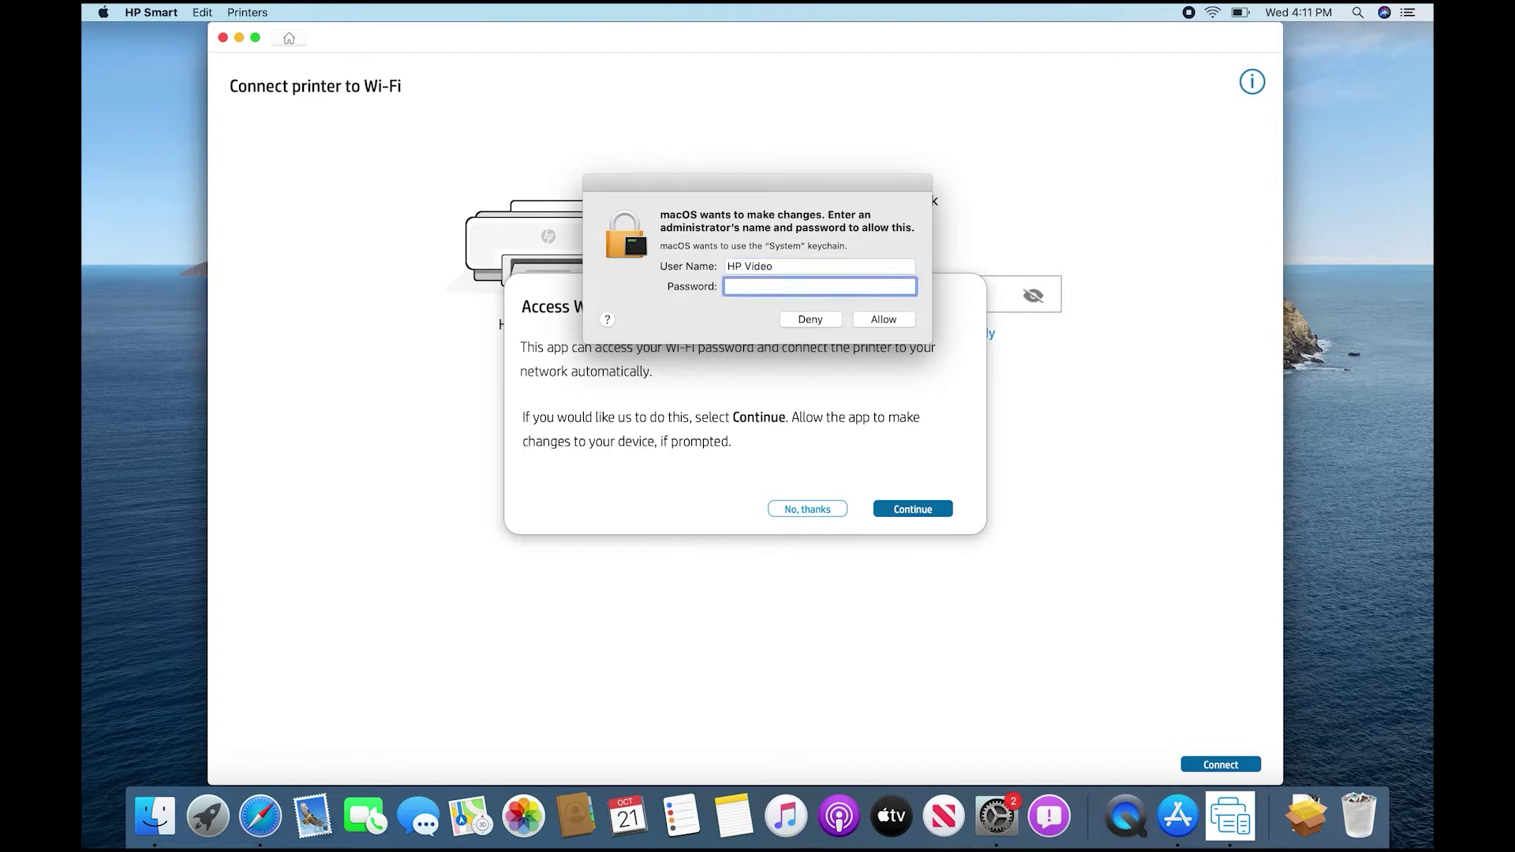
{"action": "type", "text": "••"}
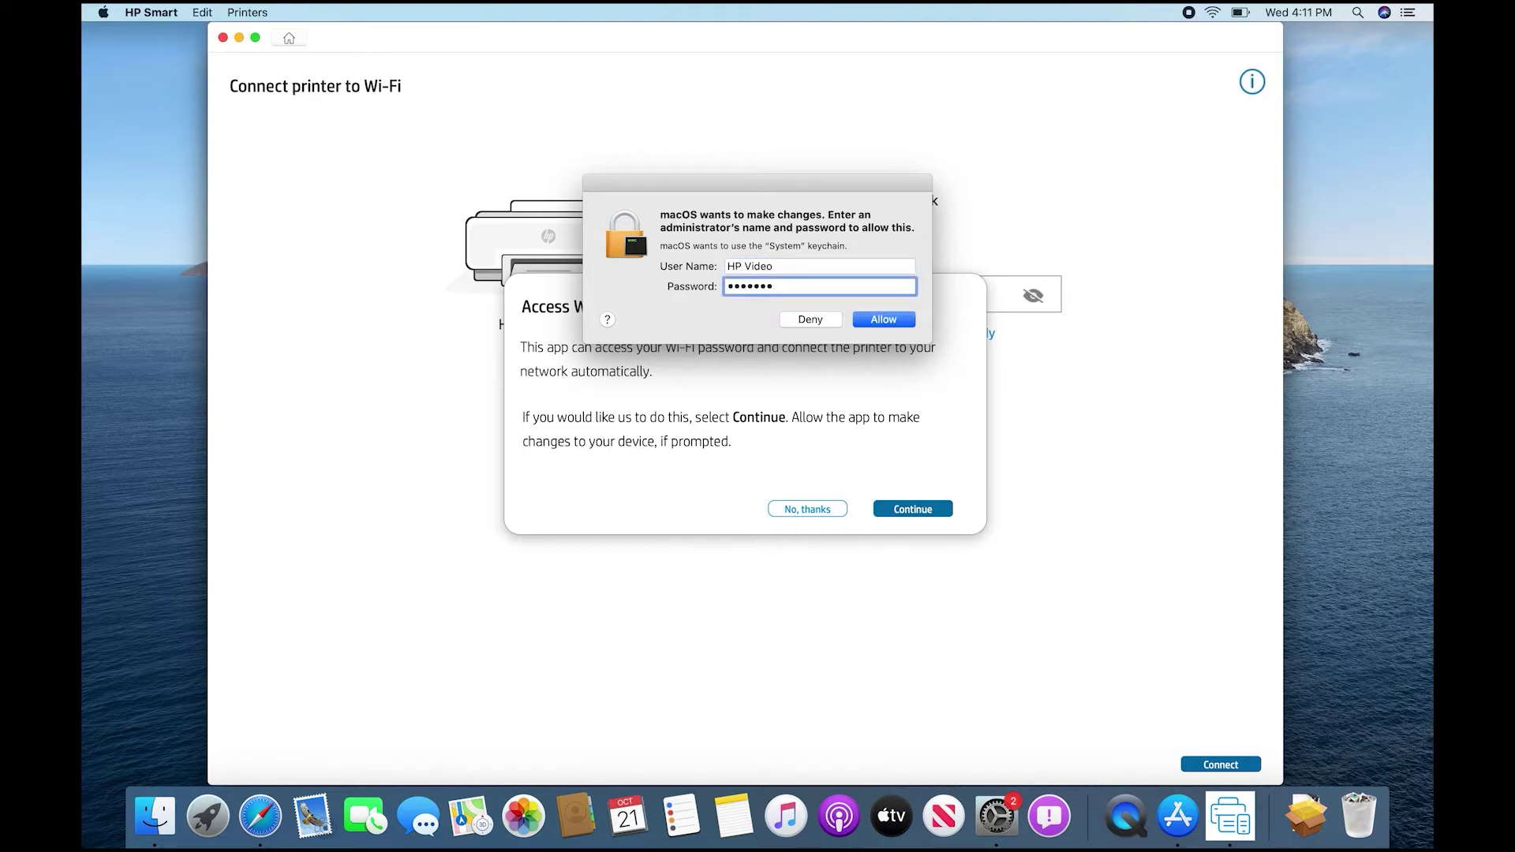
{"action": "left_click", "coordinate": [886, 319]}
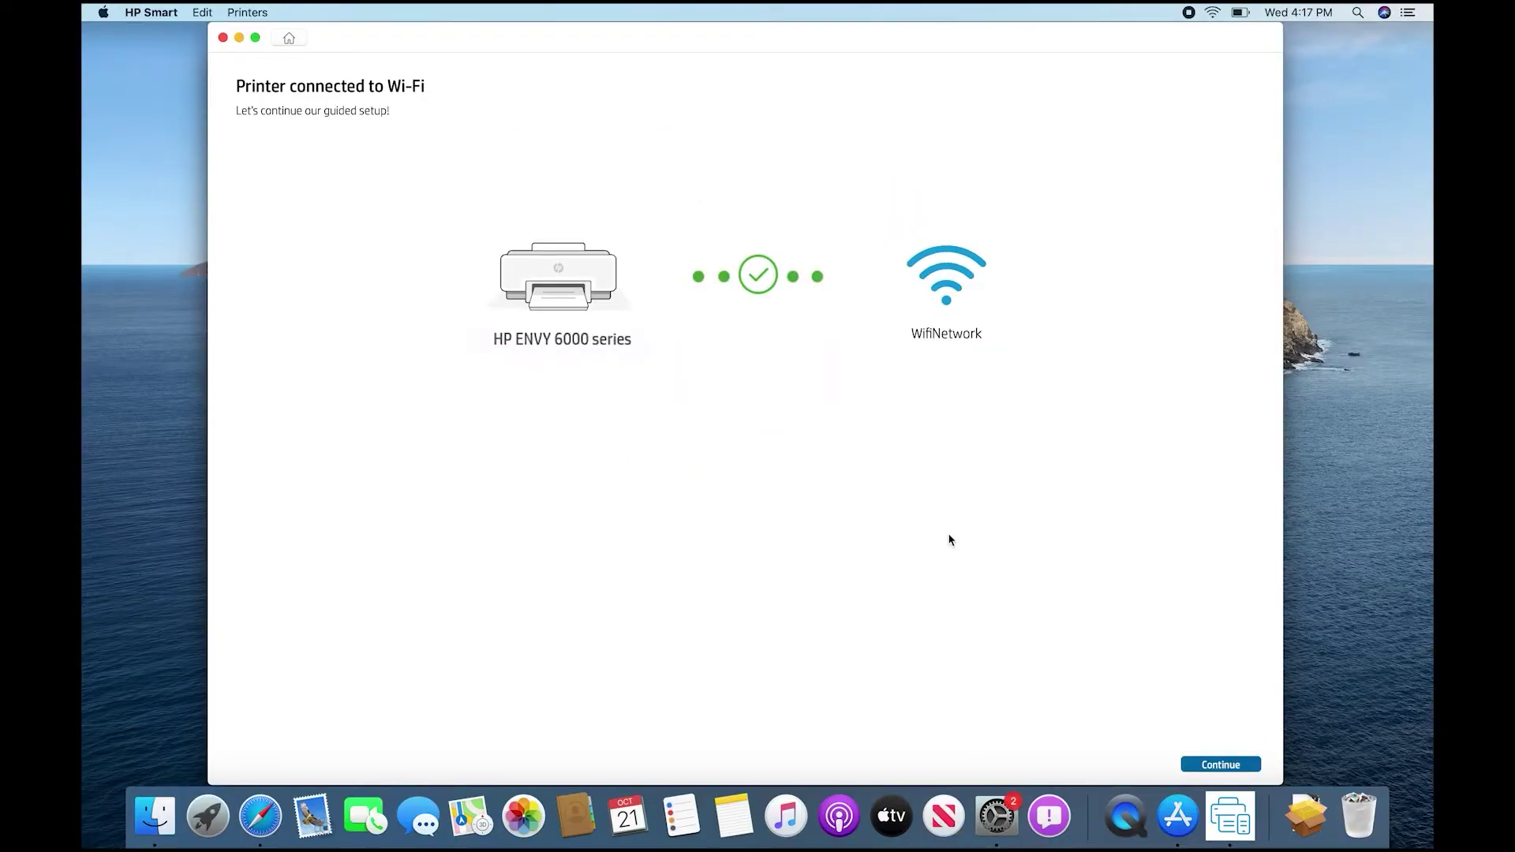
{"action": "left_click", "coordinate": [1220, 766]}
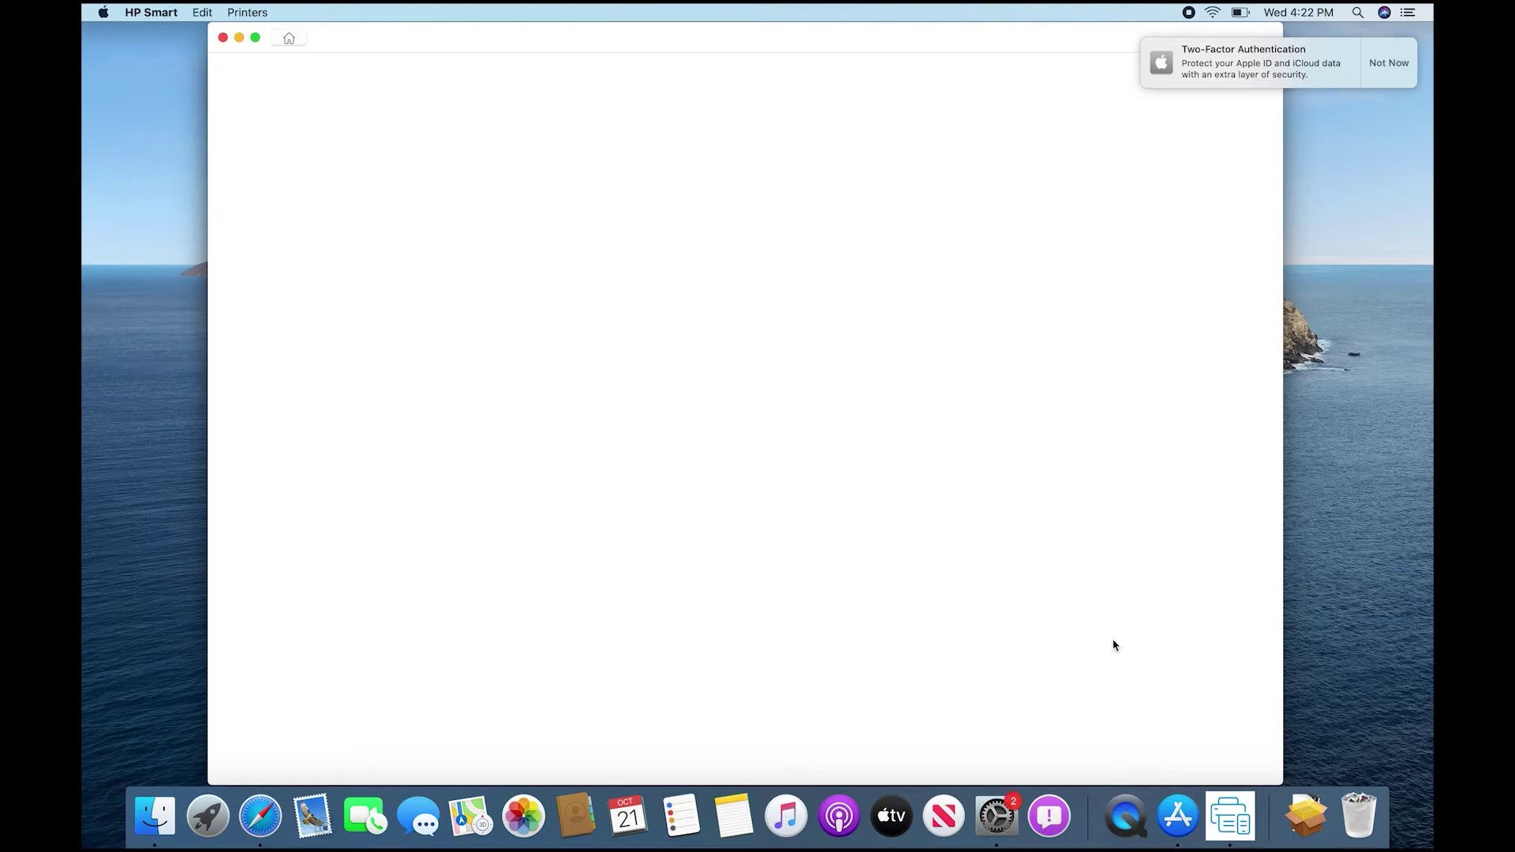
Dismiss the Two-Factor notification and accept the HP+ offer
{"action": "left_click", "coordinate": [1389, 63]}
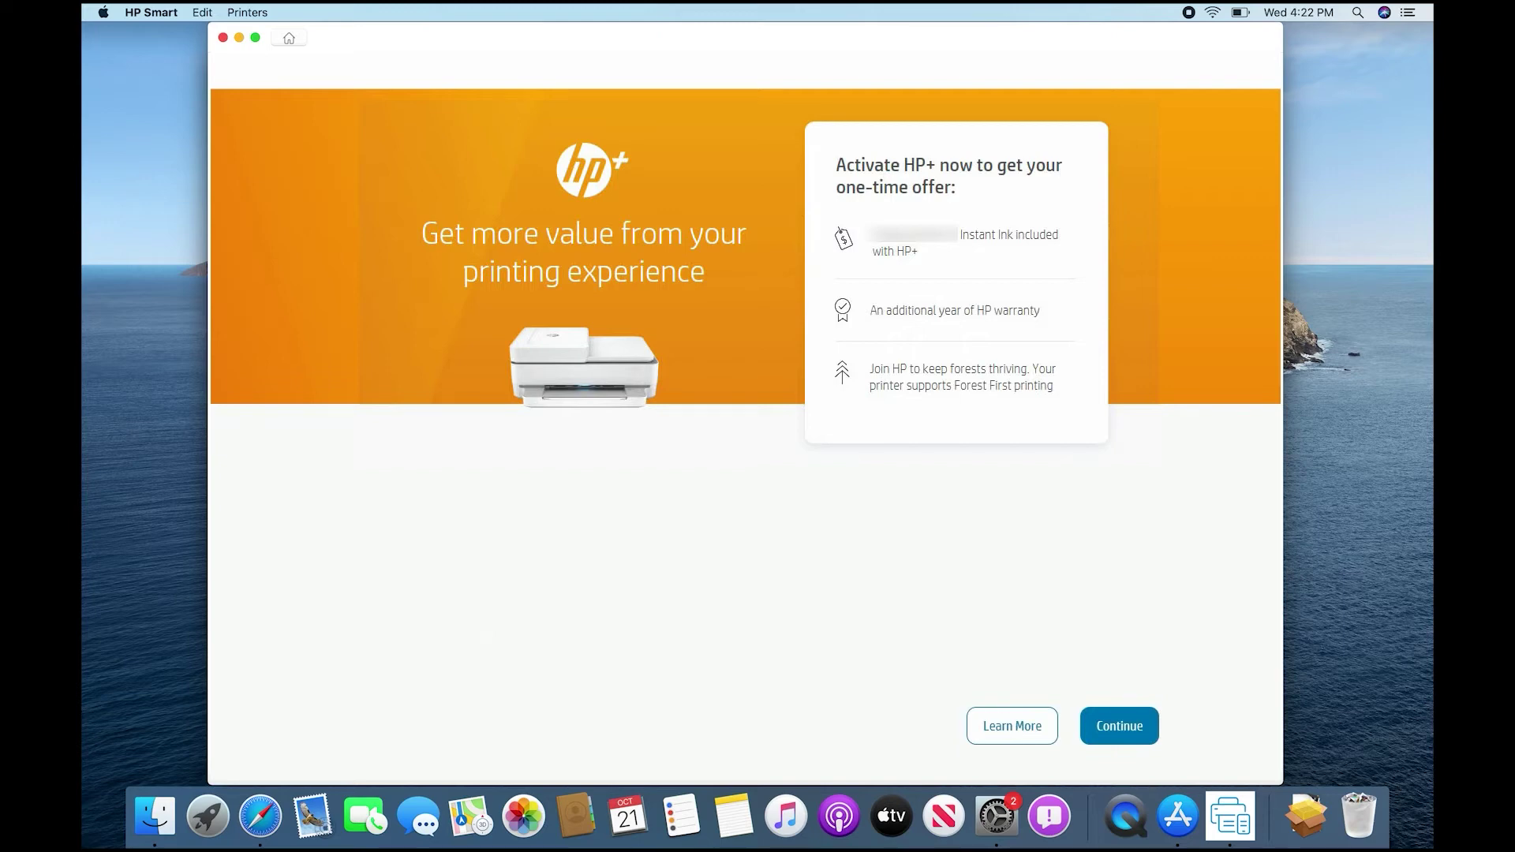
{"action": "left_click", "coordinate": [1132, 725]}
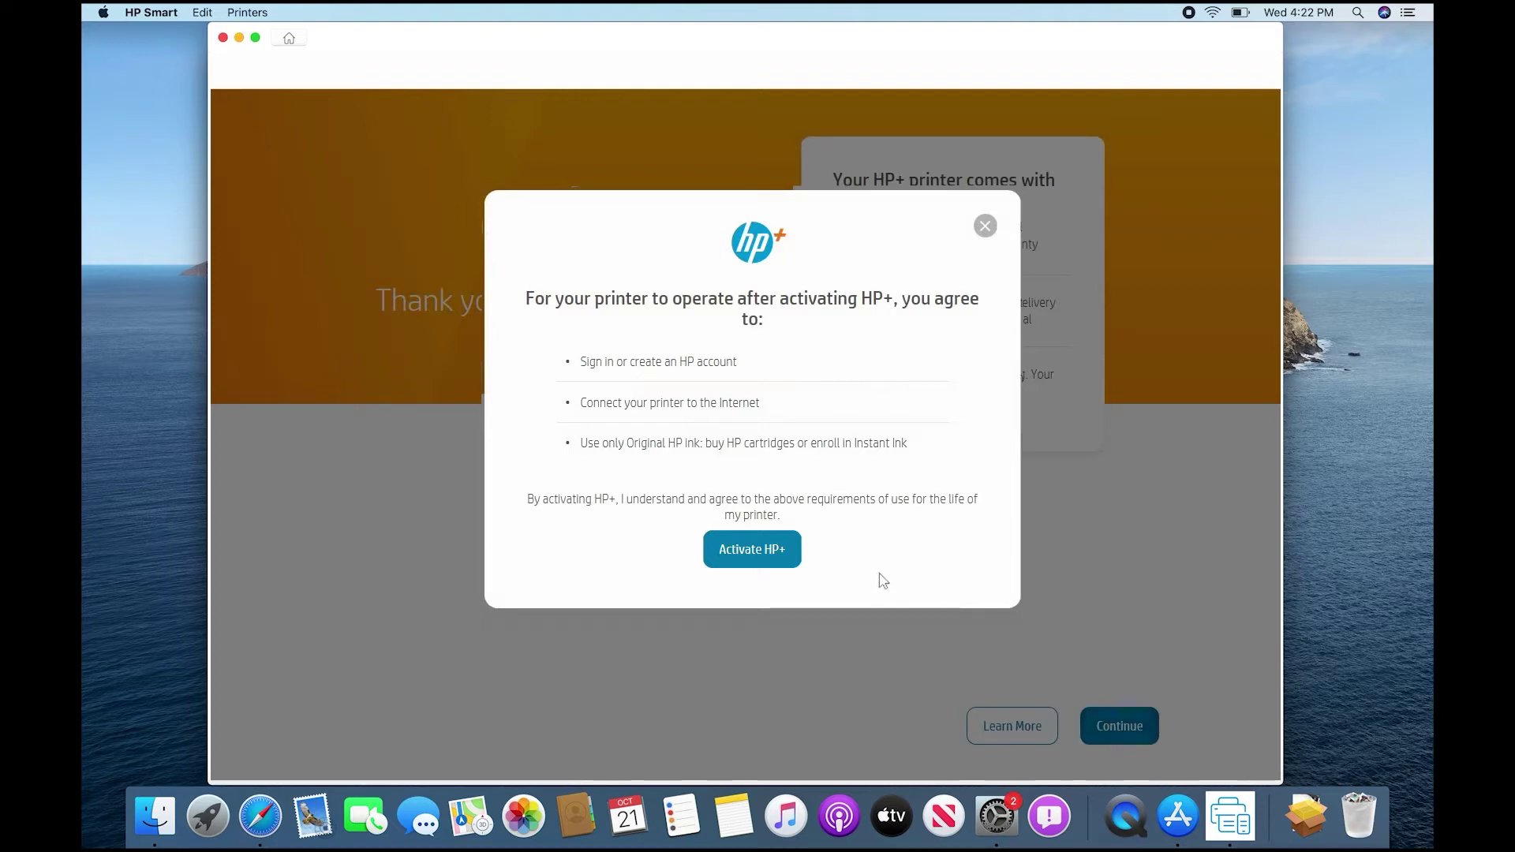
Activate HP+ and sign in to the HP account with email and password
{"action": "left_click", "coordinate": [790, 548]}
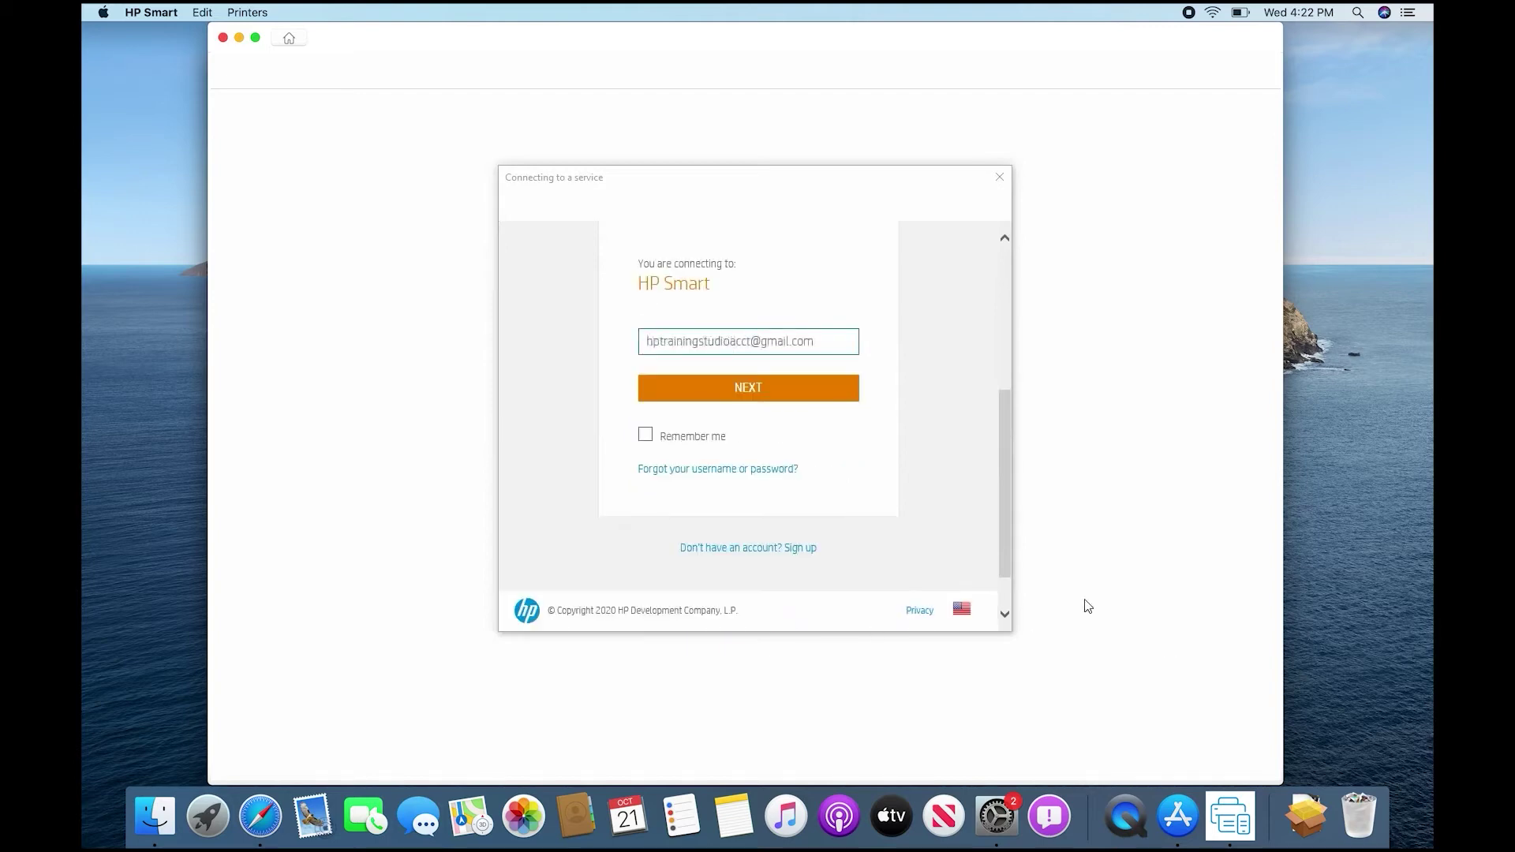
{"action": "key", "text": "Return"}
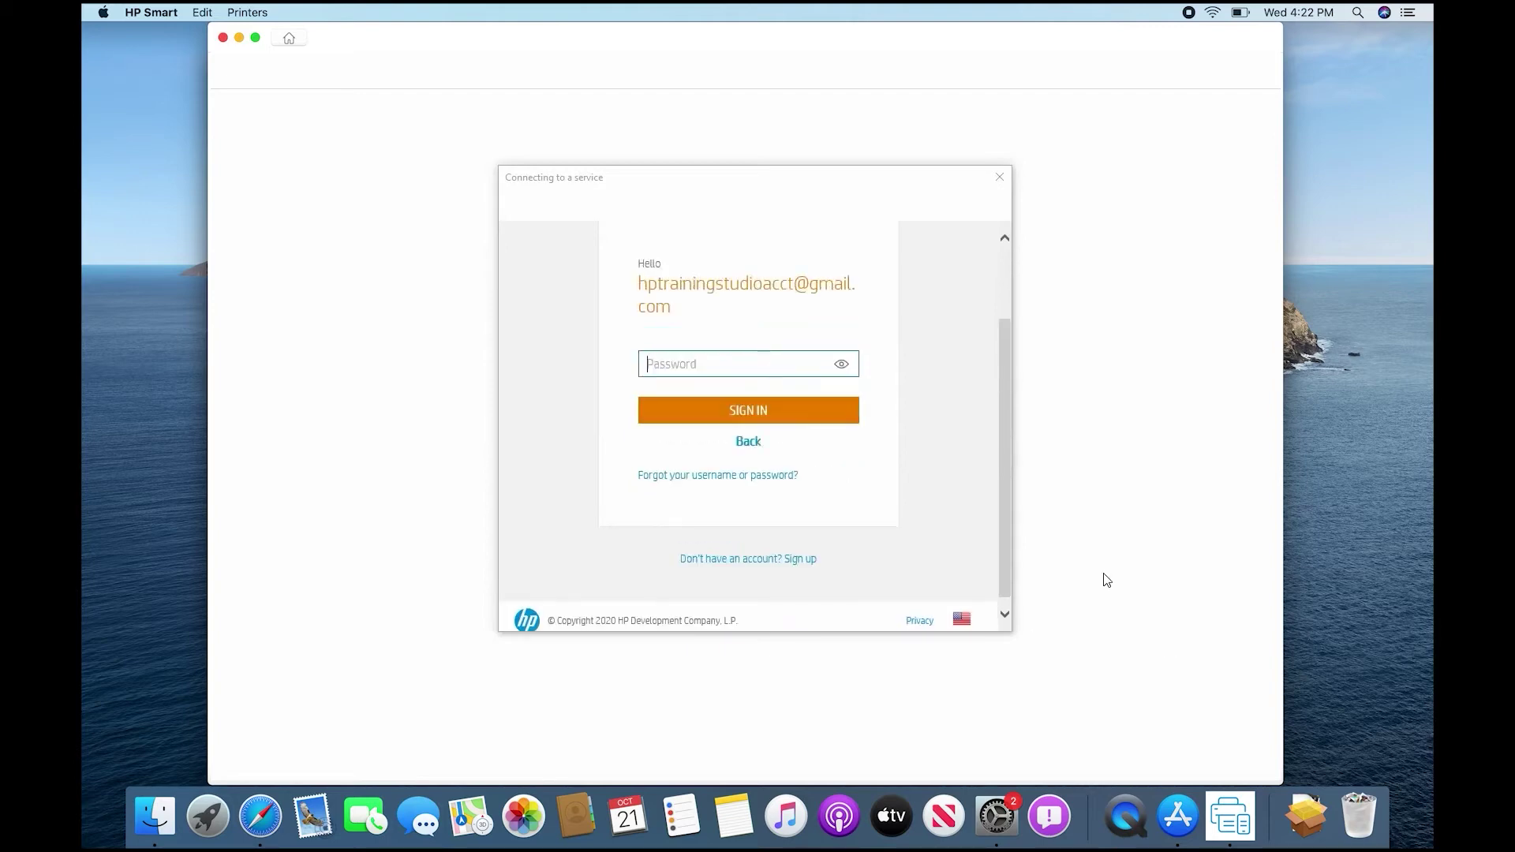
{"action": "type", "text": "********"}
{"action": "left_click", "coordinate": [813, 407]}
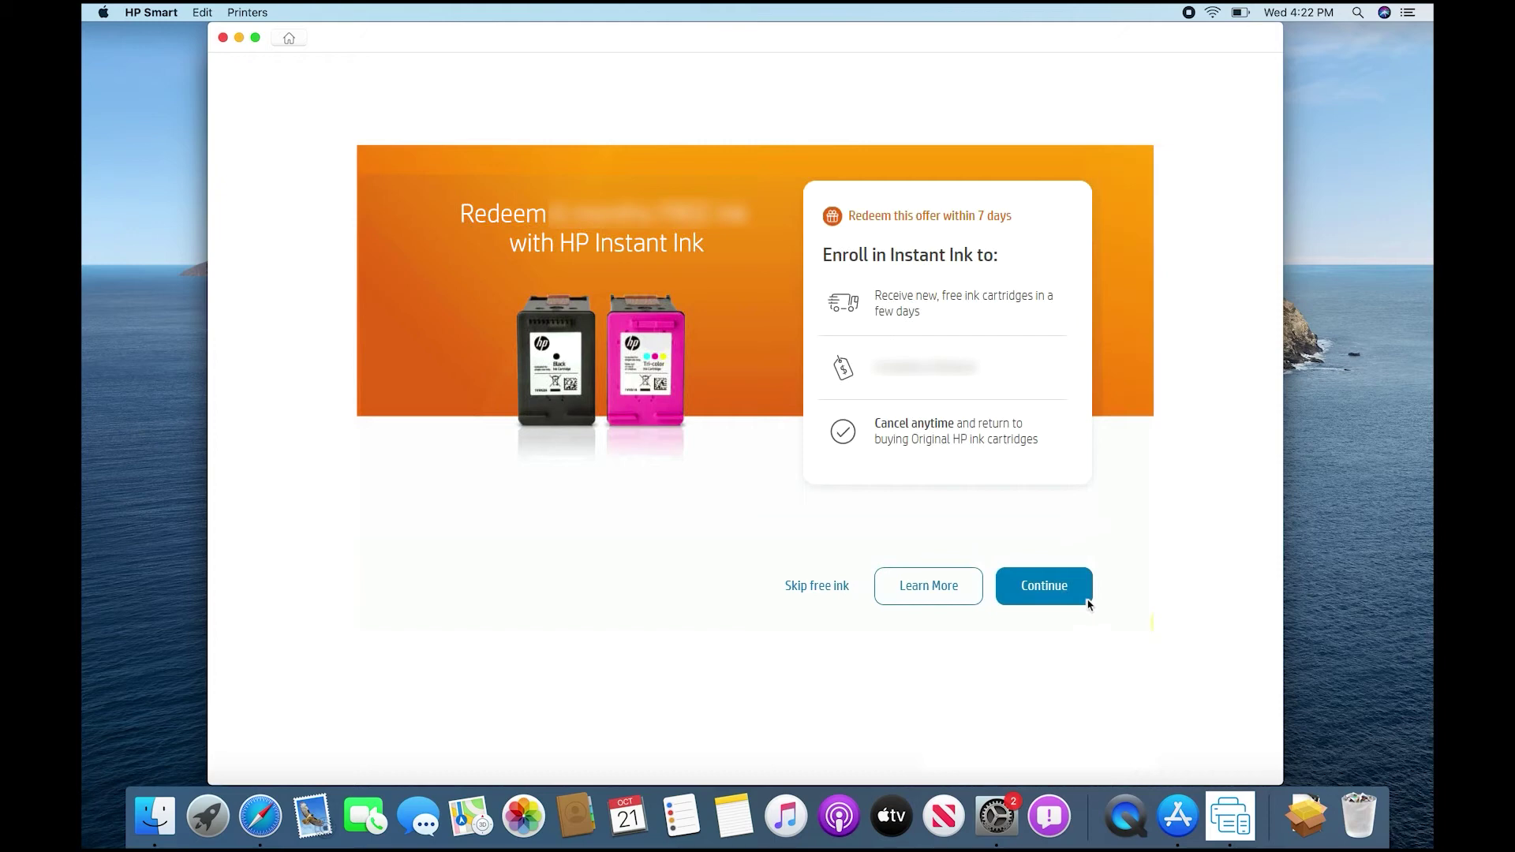
Accept the free Instant Ink offer, keep the 100 pages/month plan, and confirm enrollment
{"action": "left_click", "coordinate": [1088, 603]}
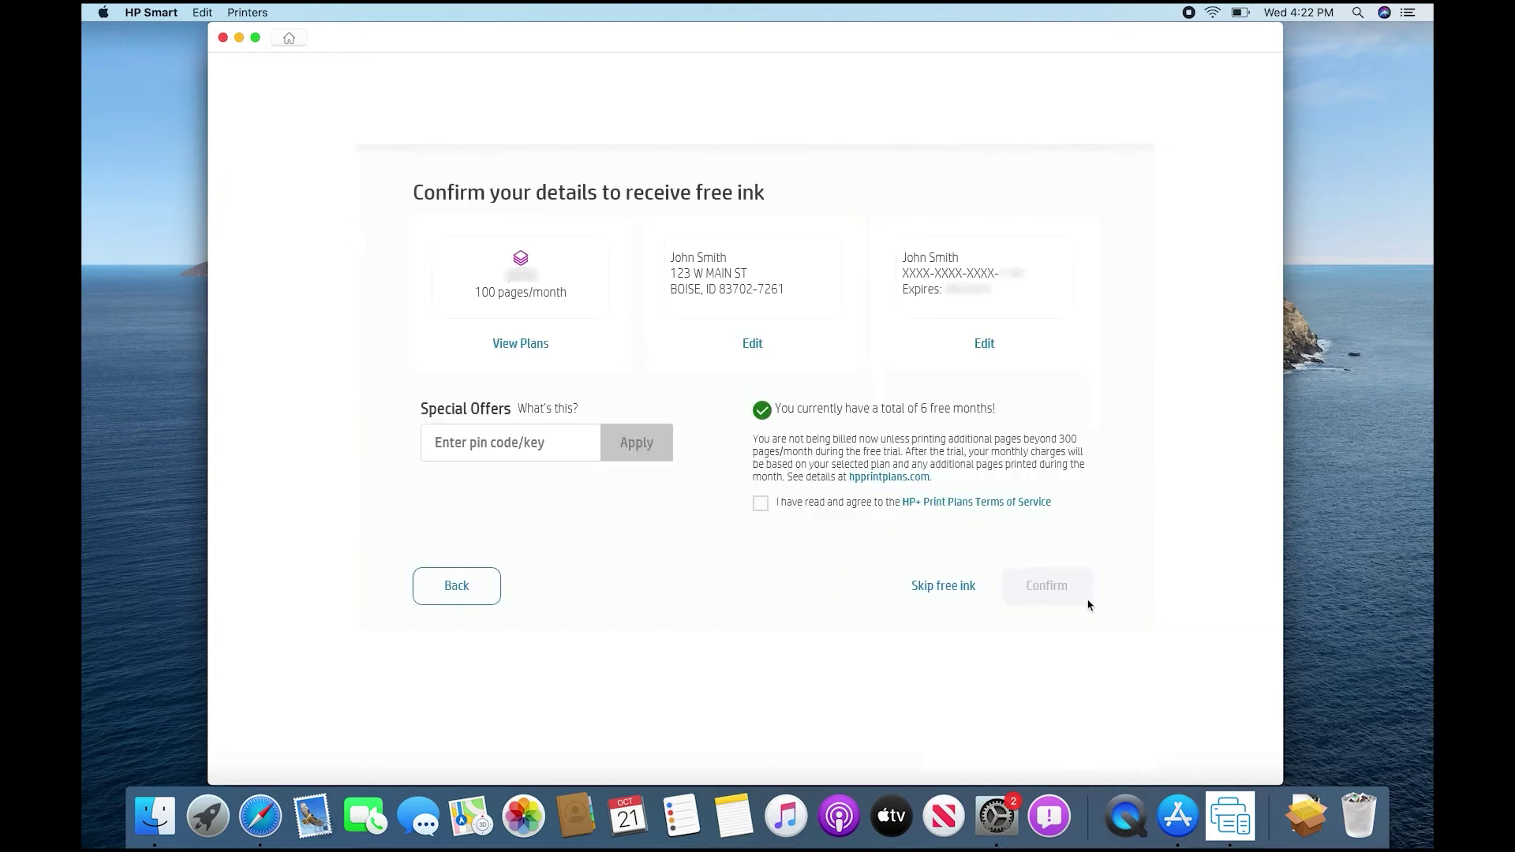
{"action": "left_click", "coordinate": [539, 345]}
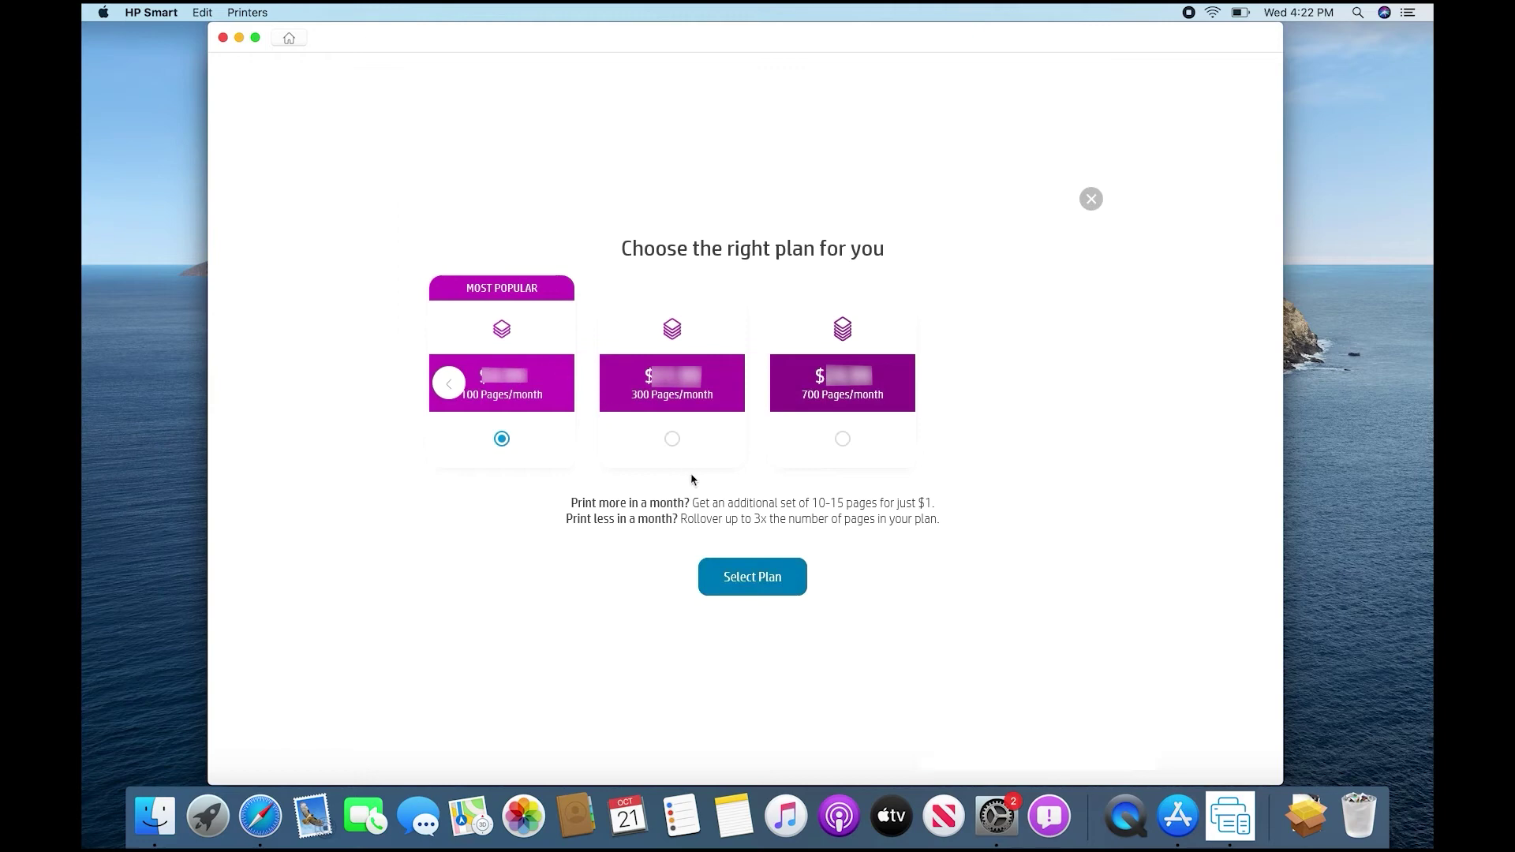
{"action": "left_click", "coordinate": [801, 569]}
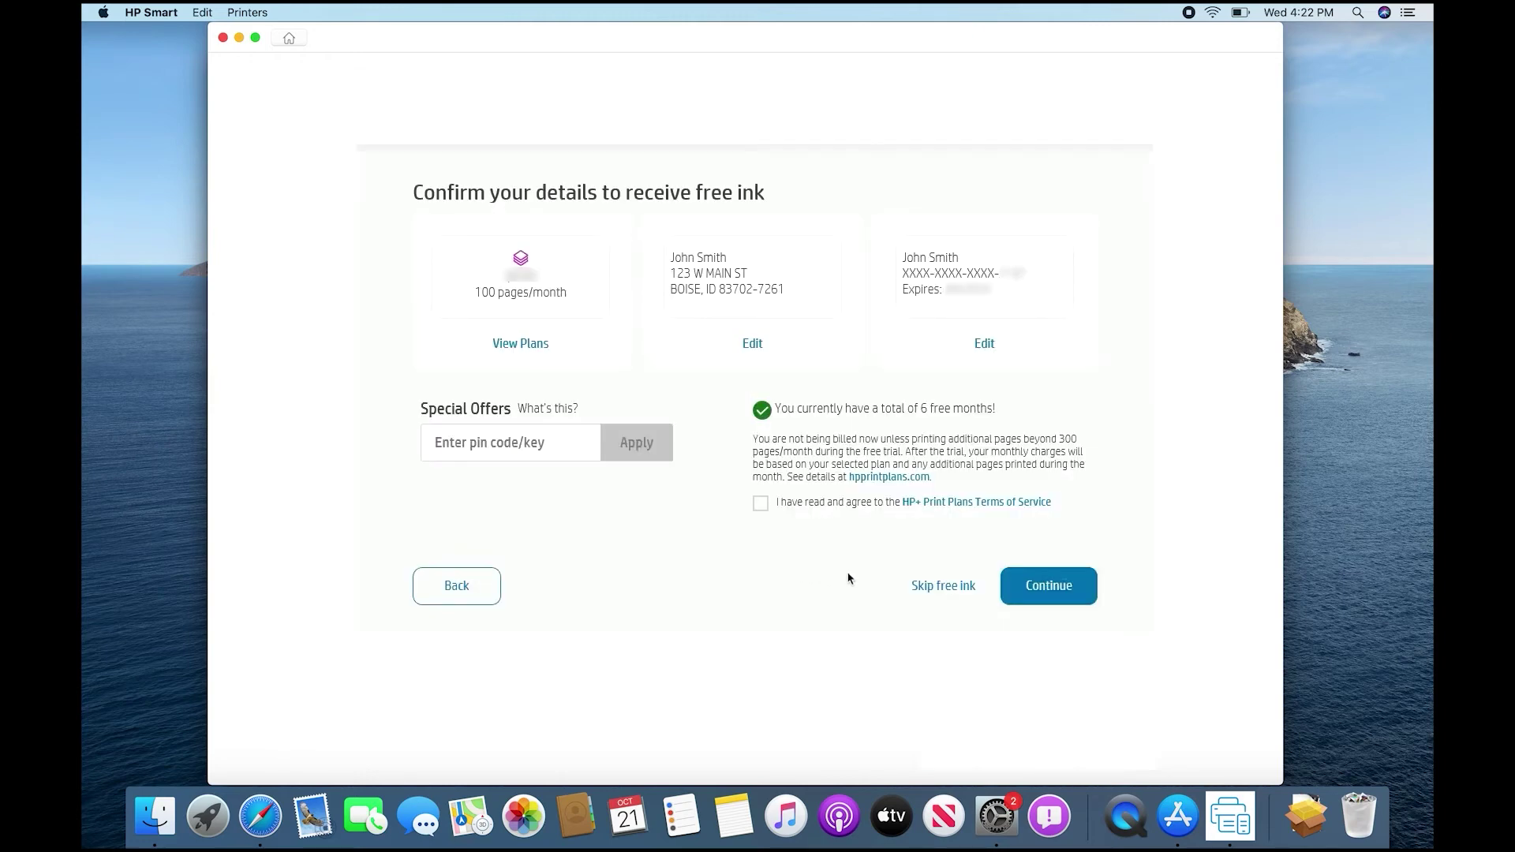
{"action": "left_click", "coordinate": [1031, 603]}
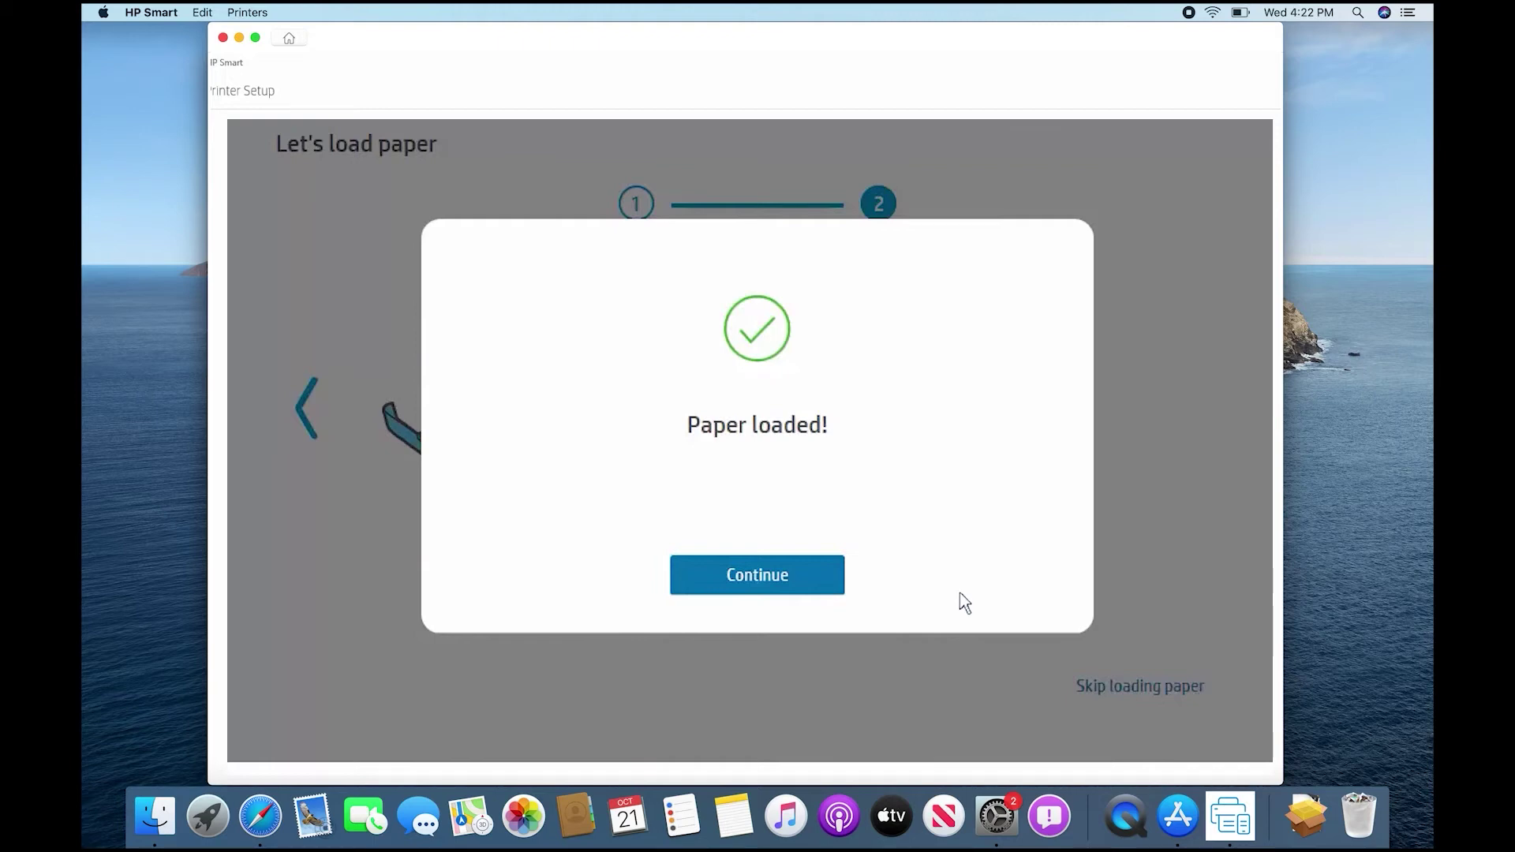
Continue from the Paper loaded dialog into the ink installation guide
{"action": "left_click", "coordinate": [824, 595]}
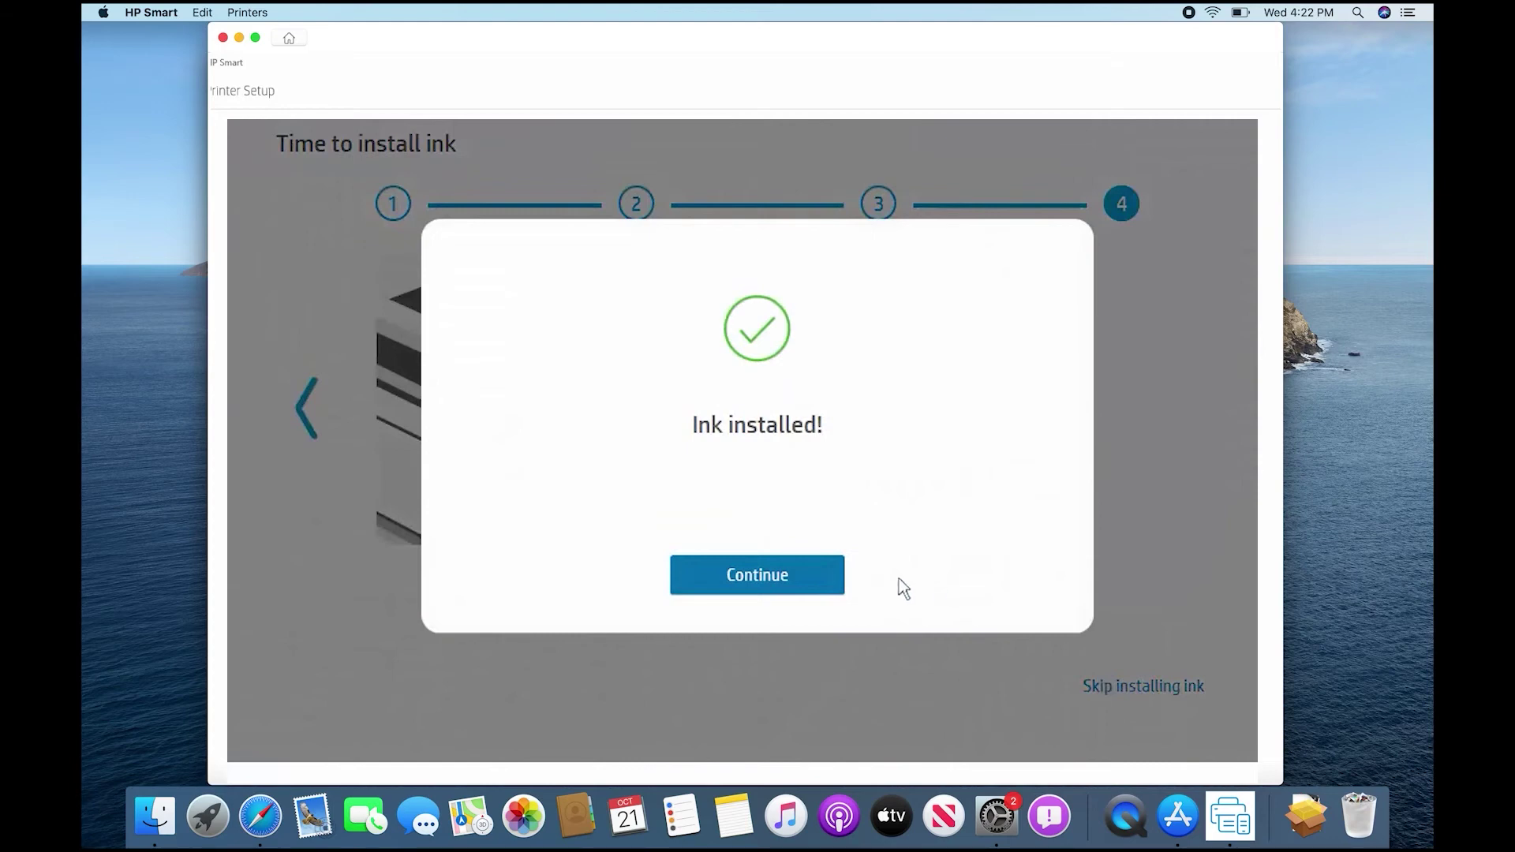
Continue from Ink installed to alignment, then past Alignment complete
{"action": "left_click", "coordinate": [825, 594]}
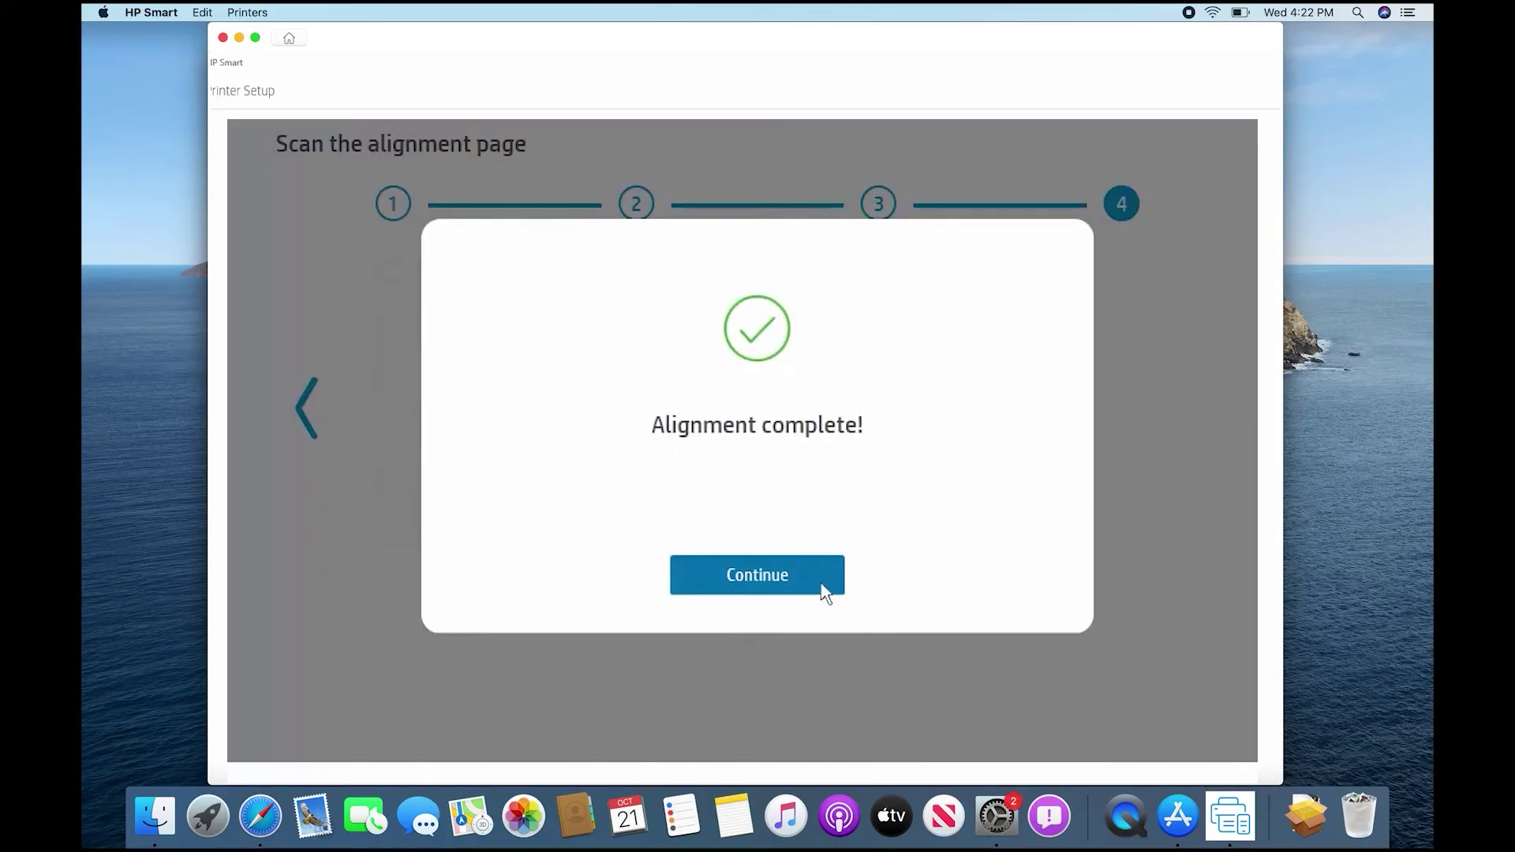
{"action": "left_click", "coordinate": [822, 593]}
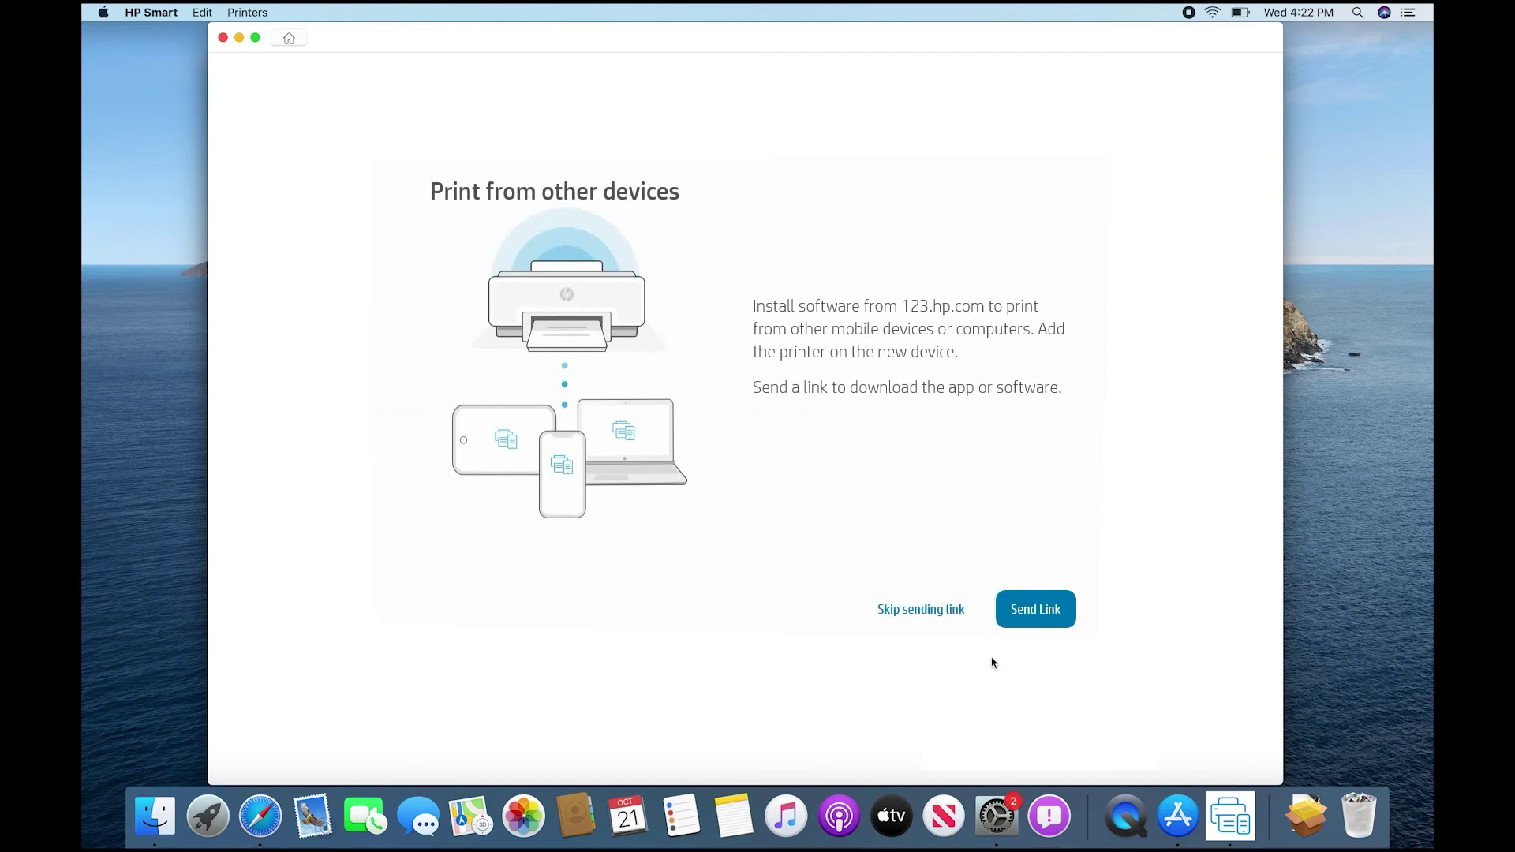
Skip sending the device link and skip printing a page
{"action": "left_click", "coordinate": [955, 611]}
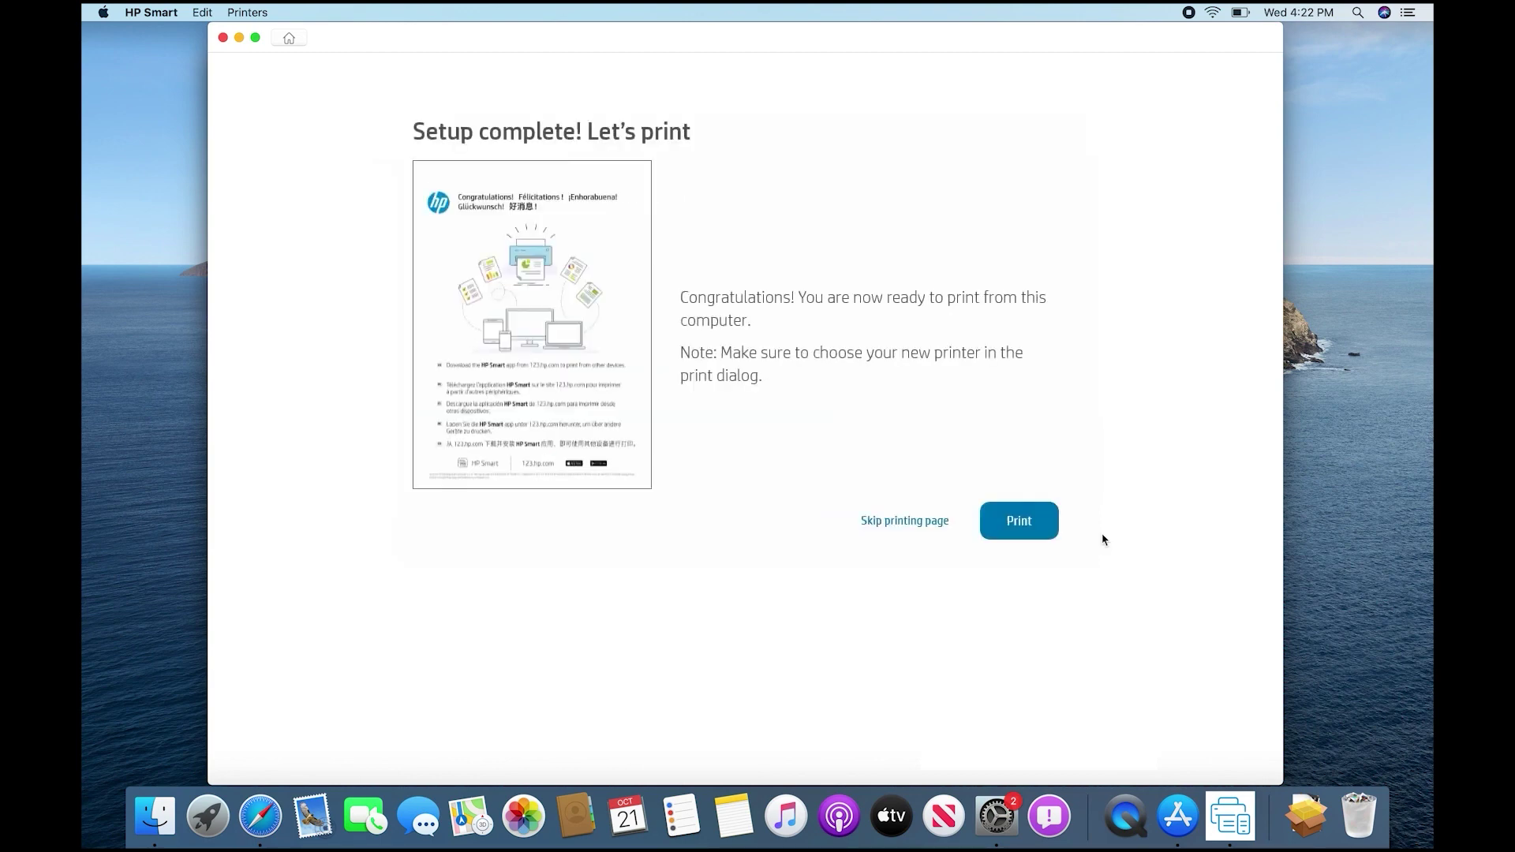
{"action": "left_click", "coordinate": [920, 527]}
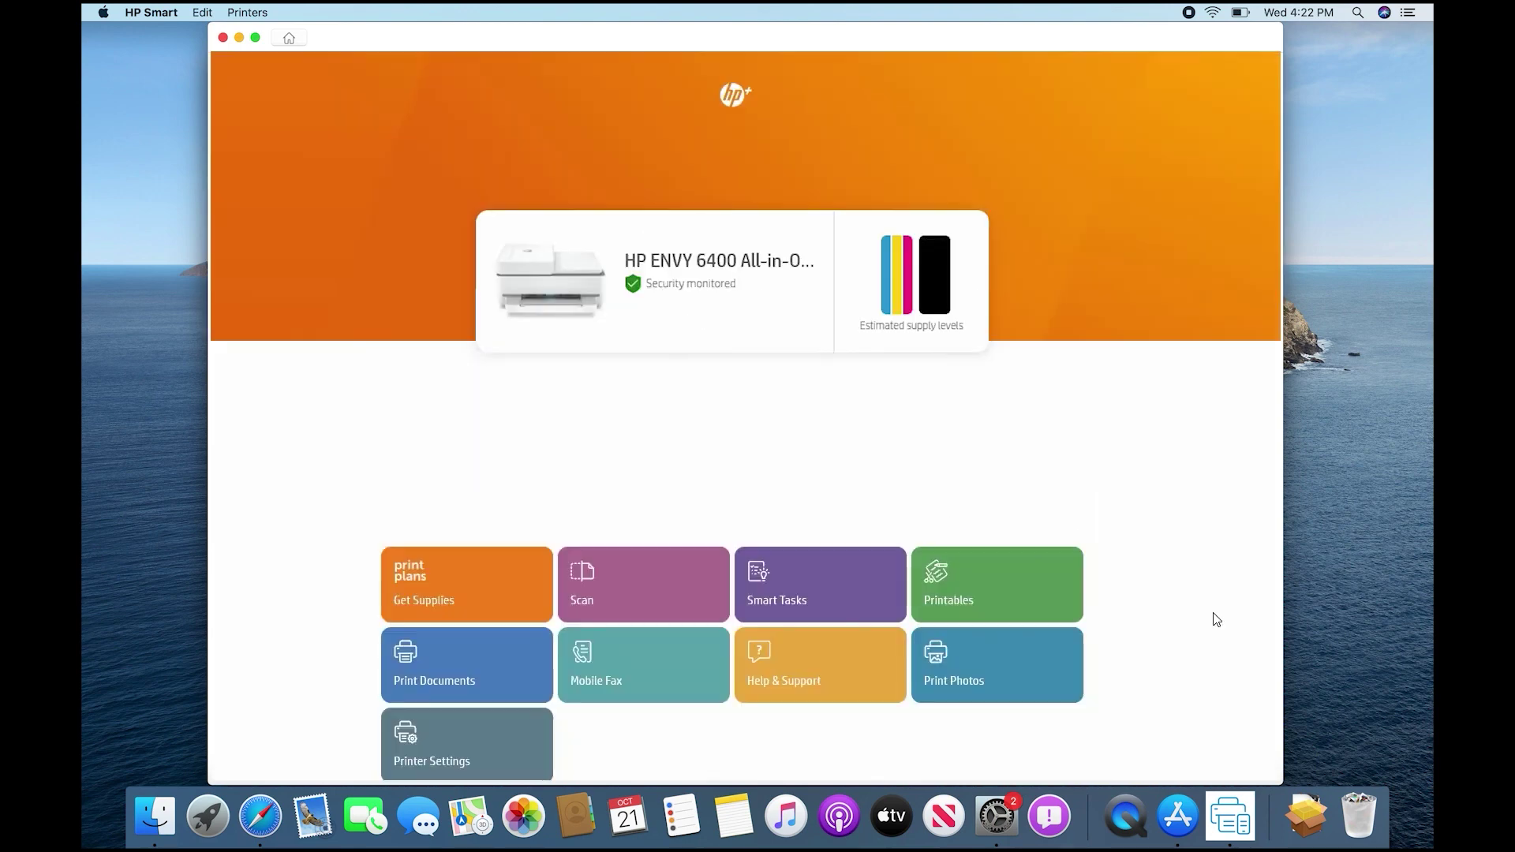